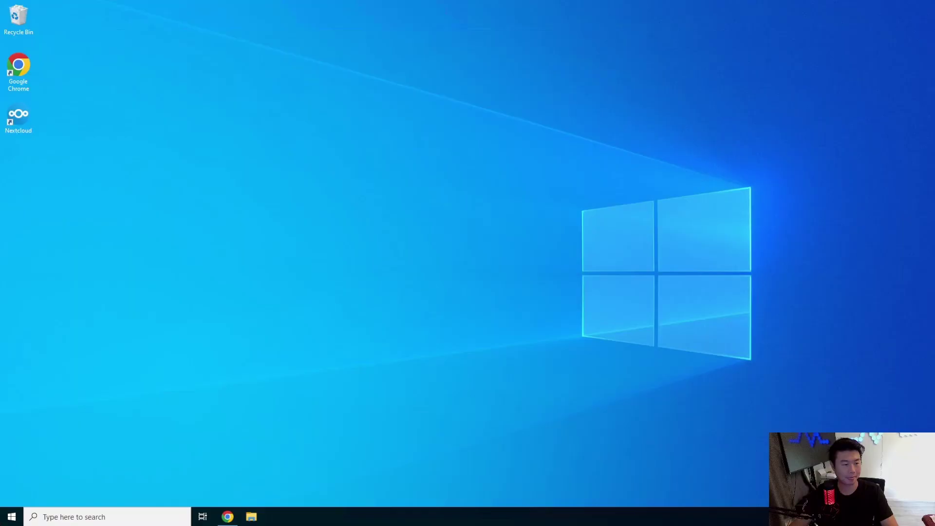
Restore the Chrome window showing the GitLab Projects page with its six projects.
{"action": "left_click", "coordinate": [233, 516]}
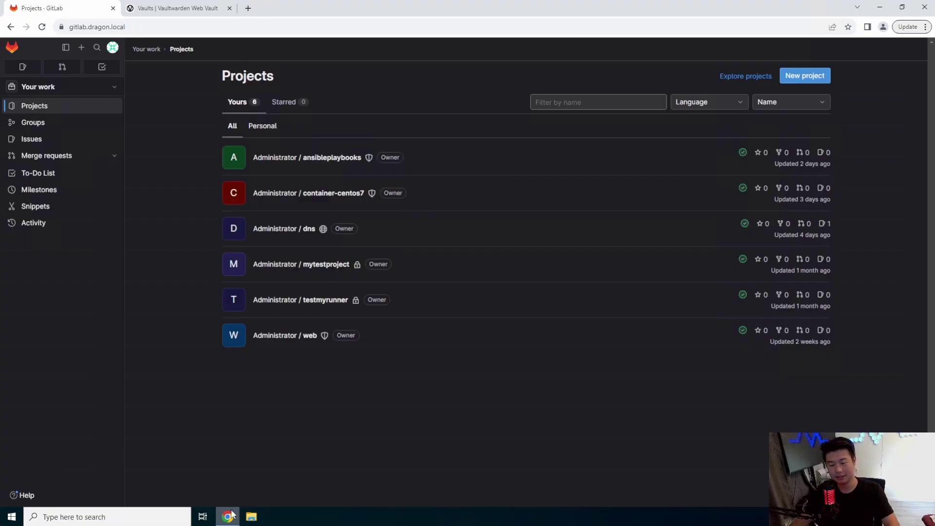
Launch a Command Prompt from the Start menu search for cmd.
{"action": "left_click", "coordinate": [229, 516]}
{"action": "left_click", "coordinate": [11, 517]}
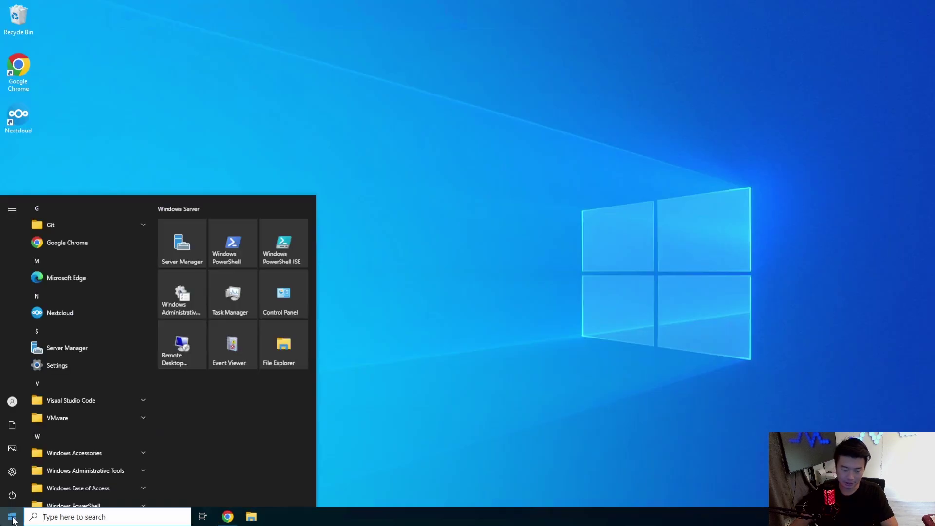
{"action": "type", "text": "cmd"}
{"action": "key", "text": "Return"}
SSH as root into the bookstack server at 172.16.1.39, accepting its host key.
{"action": "type", "text": "ssh root"}
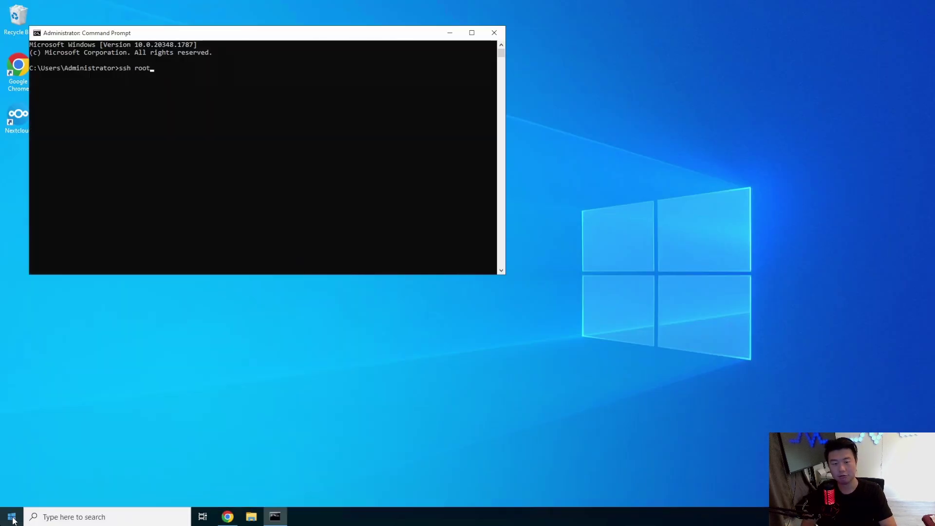
{"action": "type", "text": "@192."}
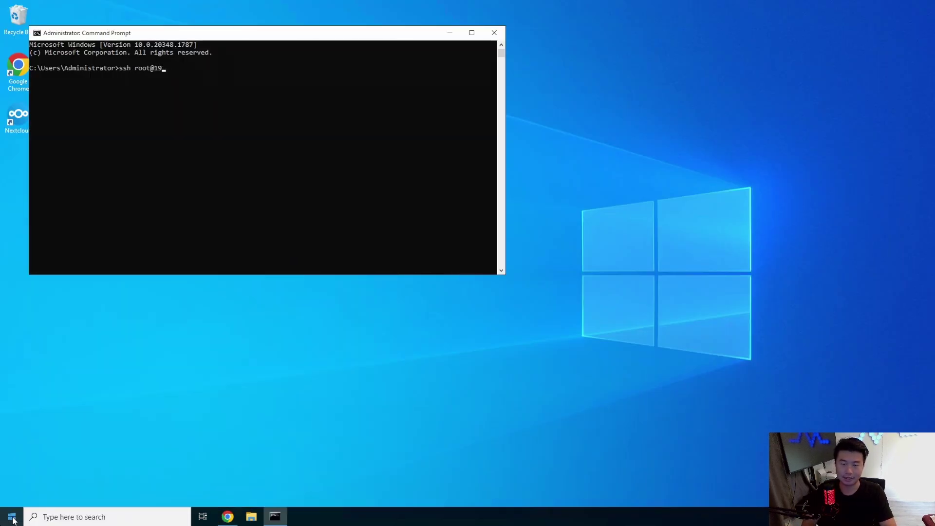
{"action": "key", "text": "BackSpace"}
{"action": "type", "text": "72.16.1"}
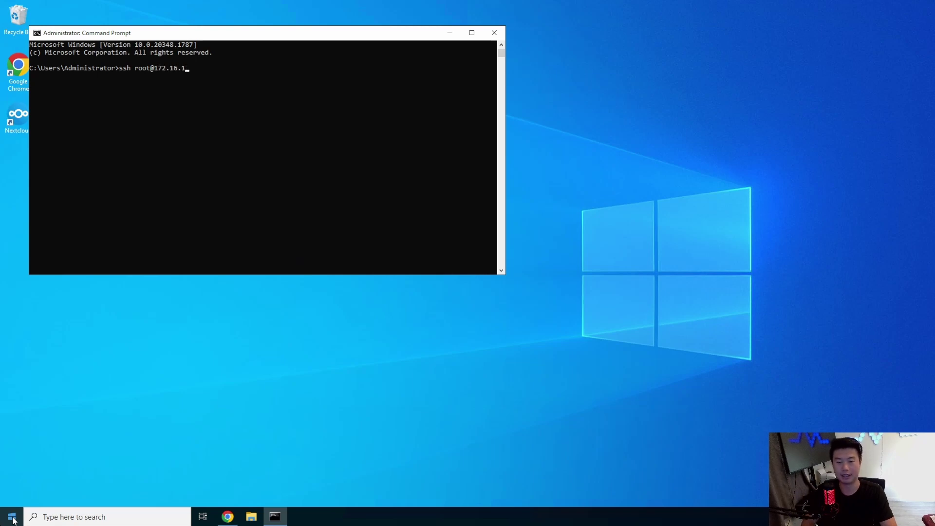
{"action": "type", "text": "..29"}
{"action": "key", "text": "Return"}
{"action": "type", "text": "yes"}
{"action": "key", "text": "Return"}
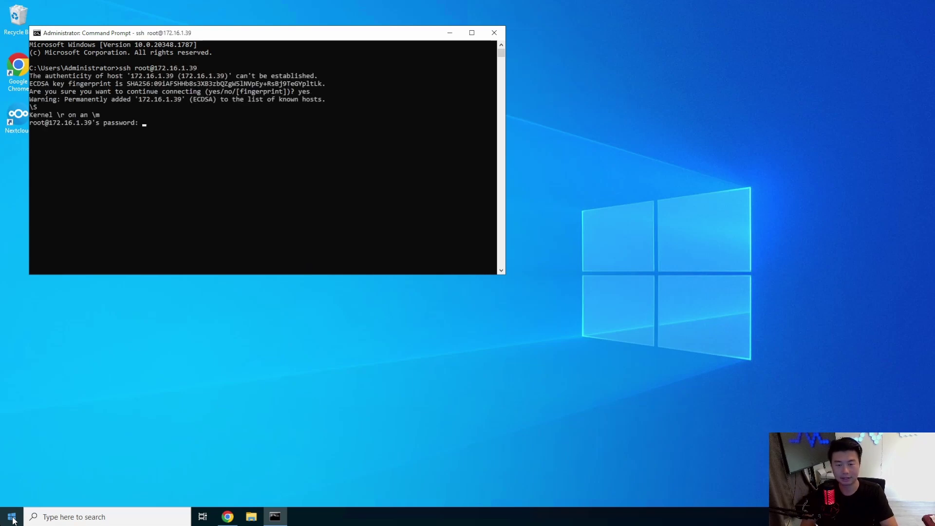
{"action": "key", "text": "Return"}
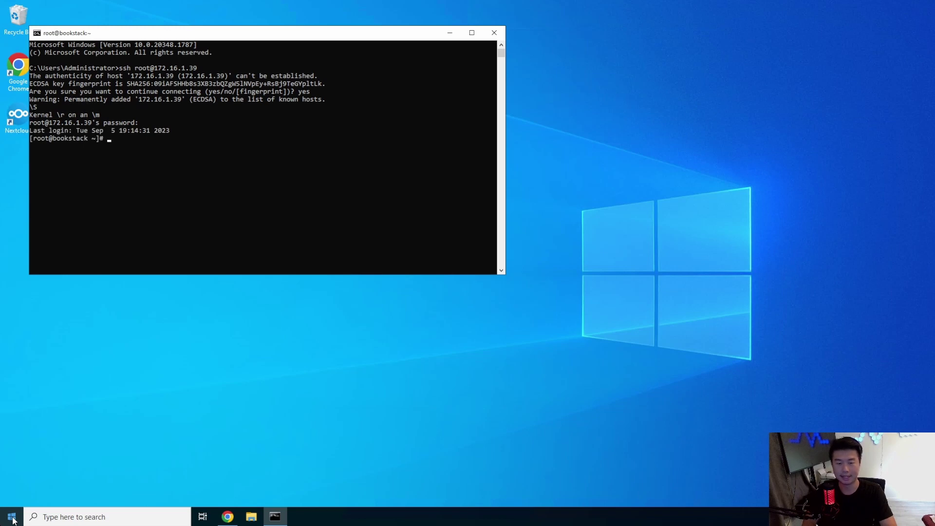
Run the pasted Docker CE repository and install commands, and enlarge the terminal window.
{"action": "key", "text": "ctrl+l"}
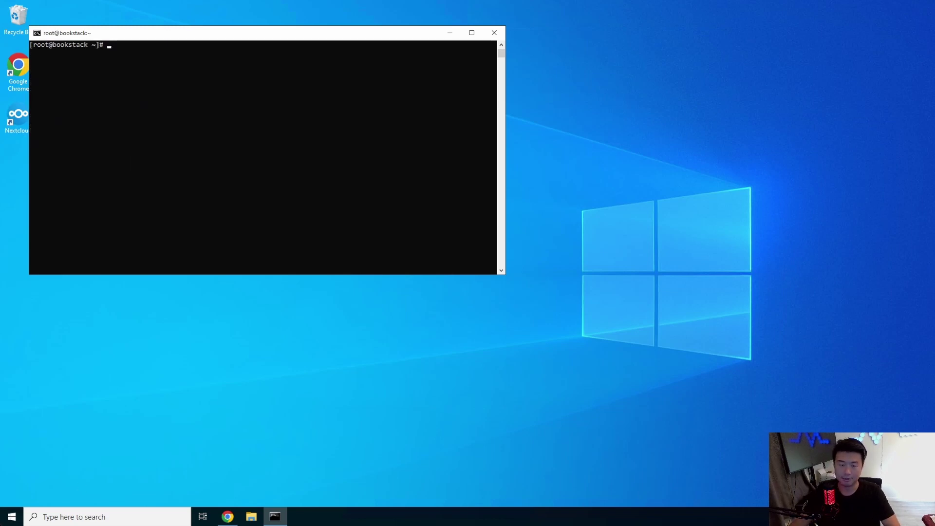
{"action": "right_click", "coordinate": [170, 171]}
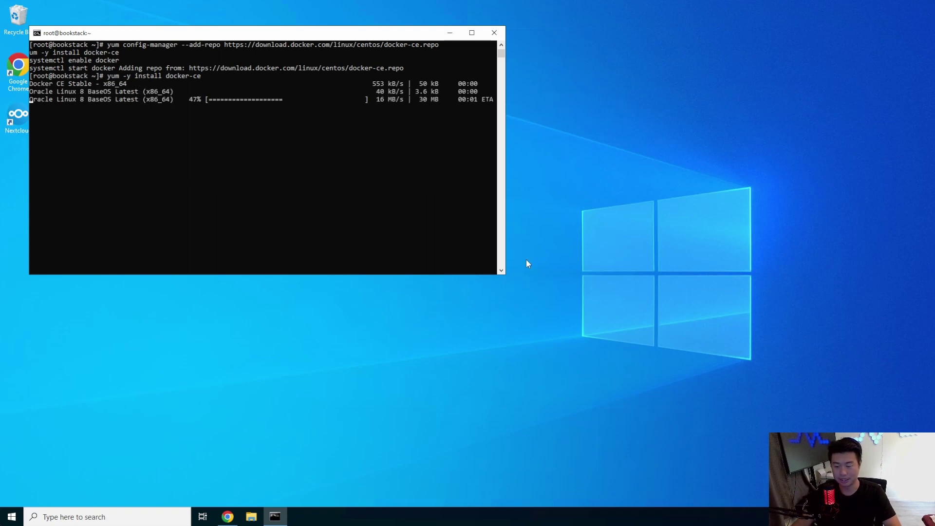
{"action": "left_click_drag", "start_coordinate": [504, 276], "coordinate": [757, 395]}
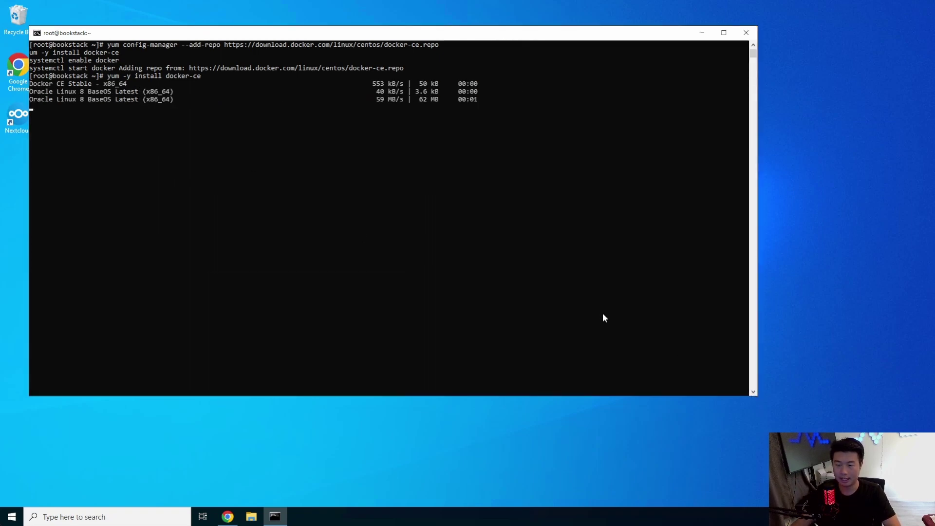
{"action": "left_click_drag", "start_coordinate": [231, 36], "coordinate": [291, 44]}
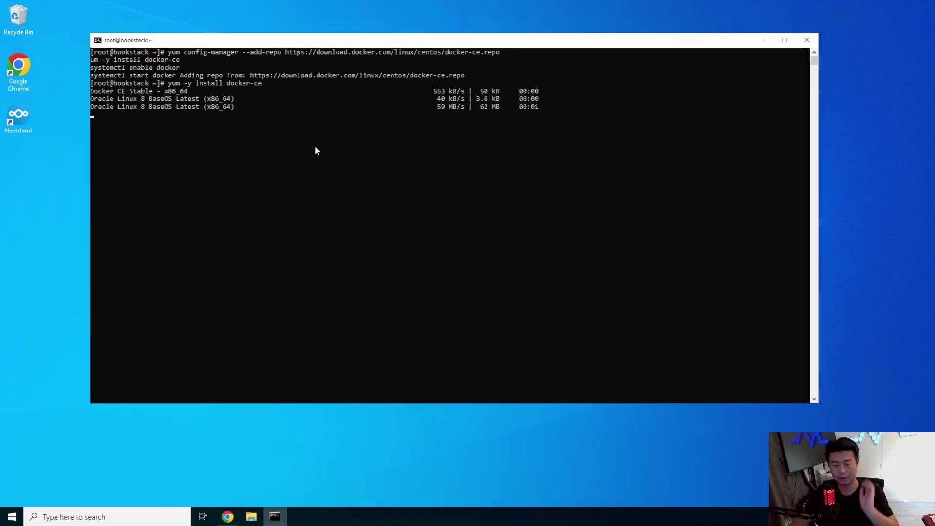
{"action": "left_click", "coordinate": [227, 517]}
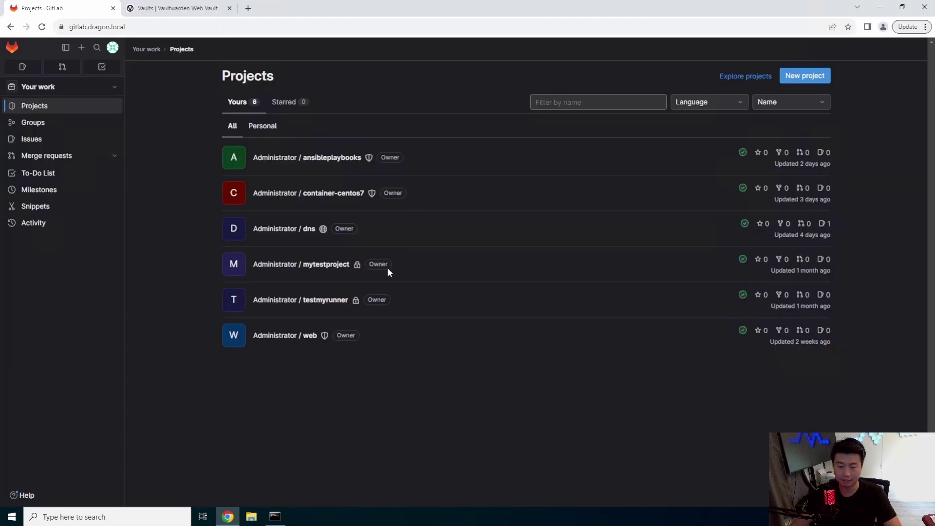
Open the dns project's dragon.local.zone file in the GitLab Web IDE.
{"action": "left_click", "coordinate": [291, 229]}
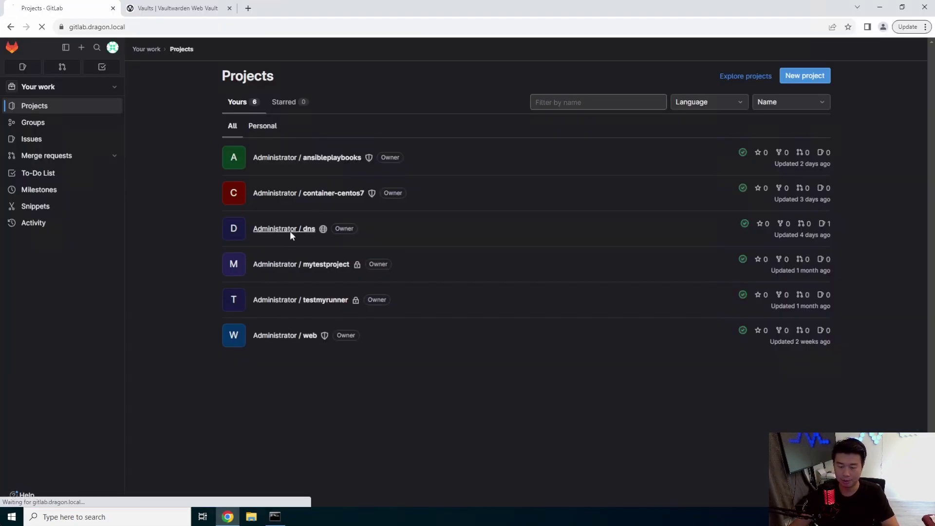
{"action": "left_click", "coordinate": [735, 179]}
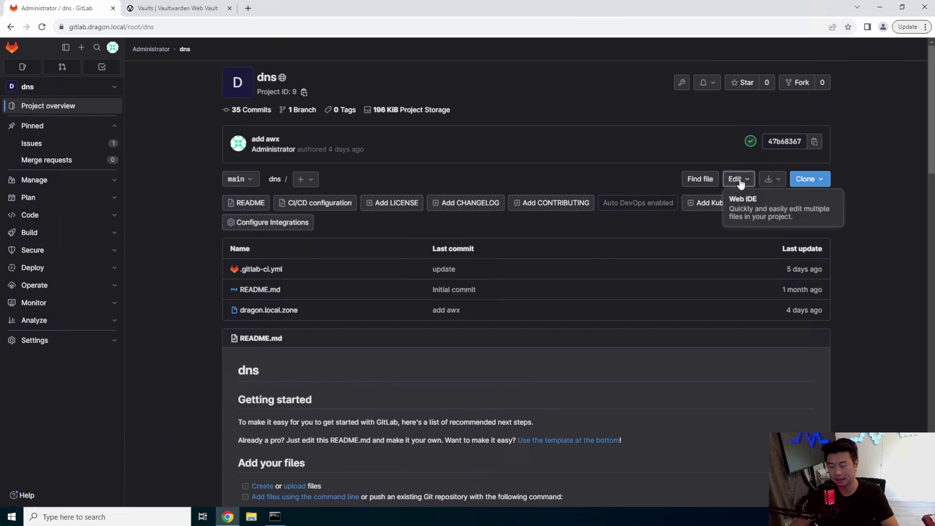
{"action": "left_click", "coordinate": [747, 209]}
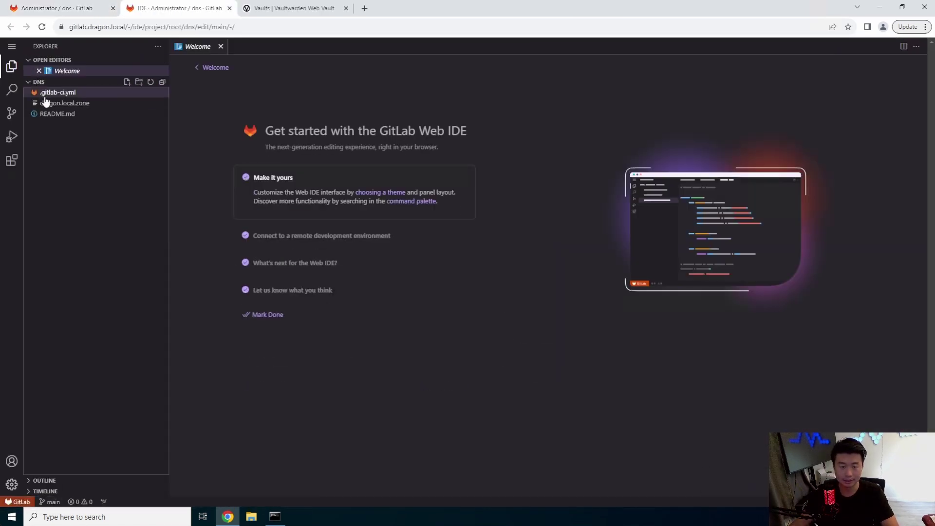
{"action": "left_click", "coordinate": [69, 105]}
Change the zone serial to 202307085 and add a bookstack A record for 172.16.1.39.
{"action": "left_click", "coordinate": [232, 88]}
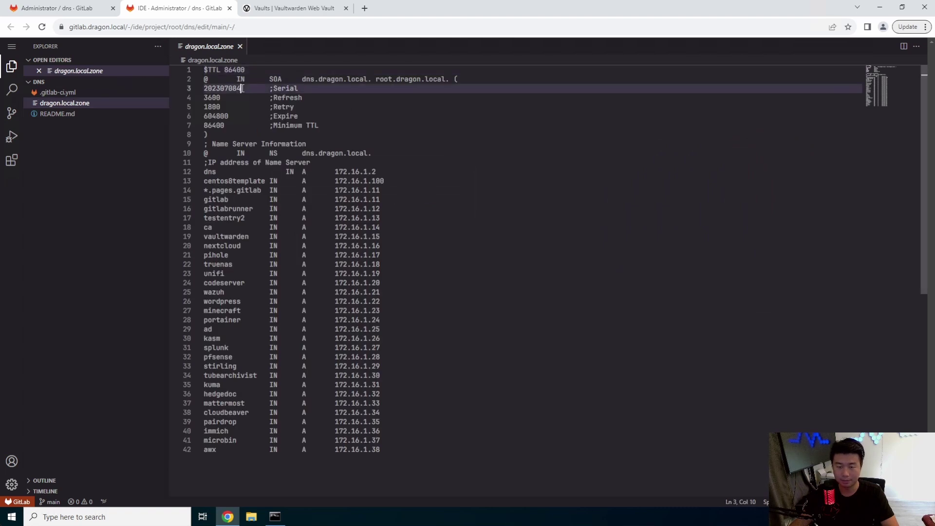
{"action": "double_click", "coordinate": [232, 88]}
{"action": "type", "text": "202307085"}
{"action": "left_click", "coordinate": [457, 460]}
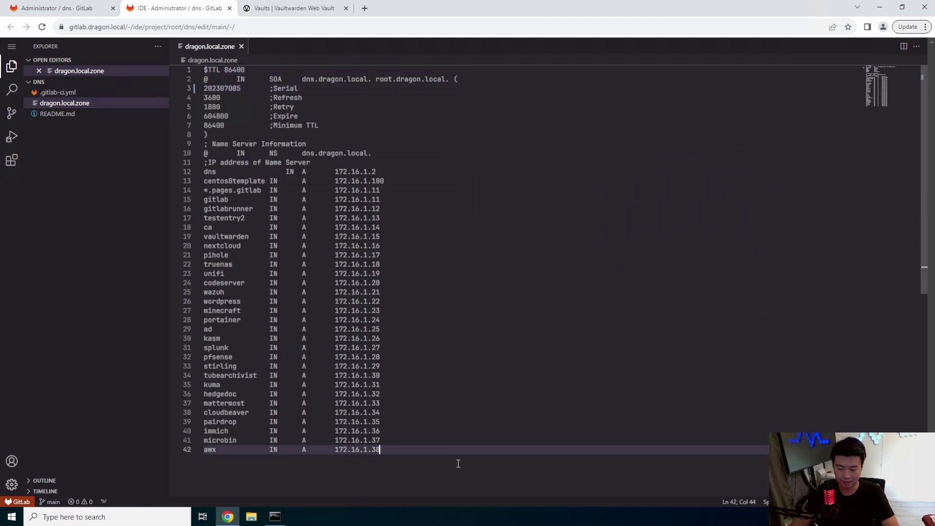
{"action": "key", "text": "Return"}
{"action": "type", "text": "bookstack"}
{"action": "key", "text": "Tab"}
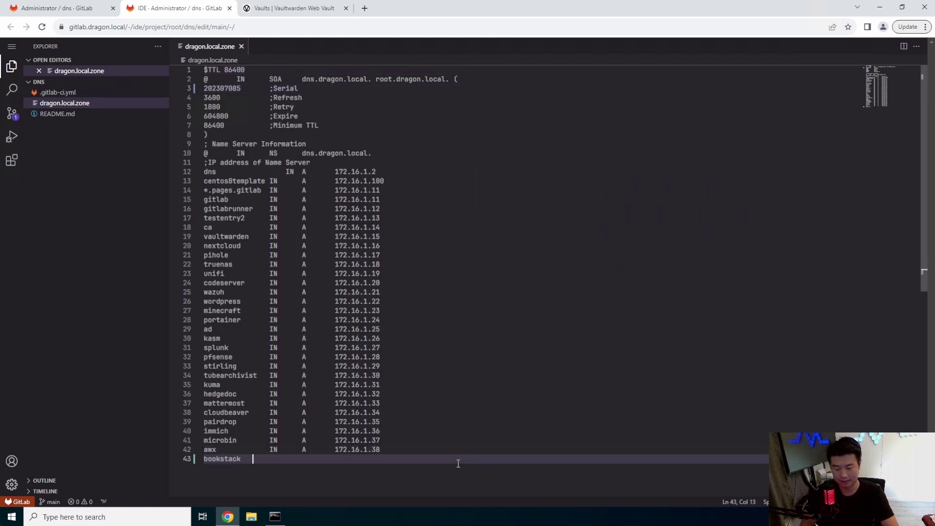
{"action": "type", "text": "IN      A       "}
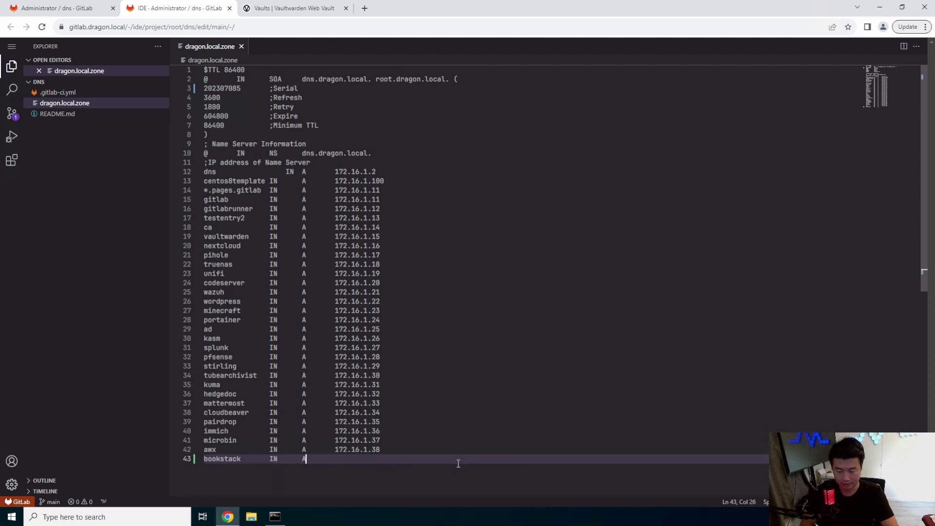
{"action": "type", "text": "172.16.1.39"}
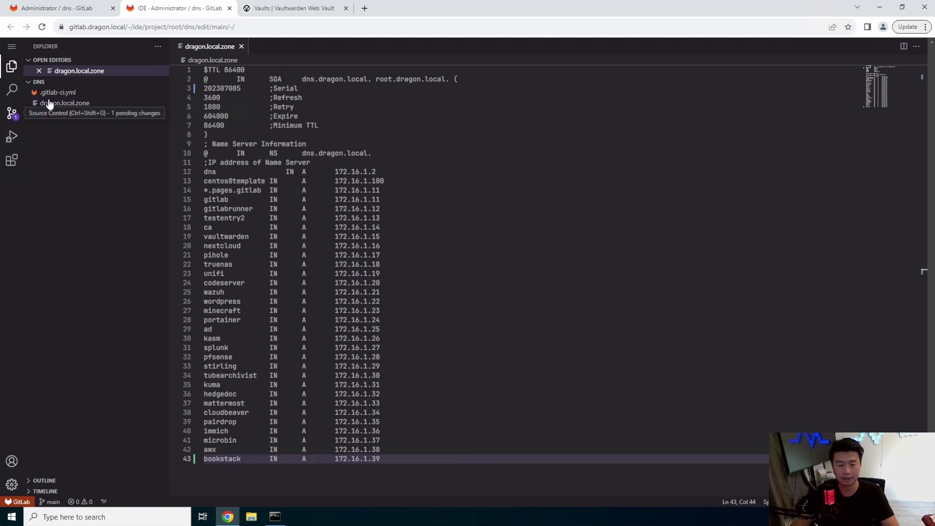
Commit the zone change to main with message 'add bookstack' and close the IDE.
{"action": "left_click", "coordinate": [11, 113]}
{"action": "left_click", "coordinate": [83, 62]}
{"action": "type", "text": "add bookstack"}
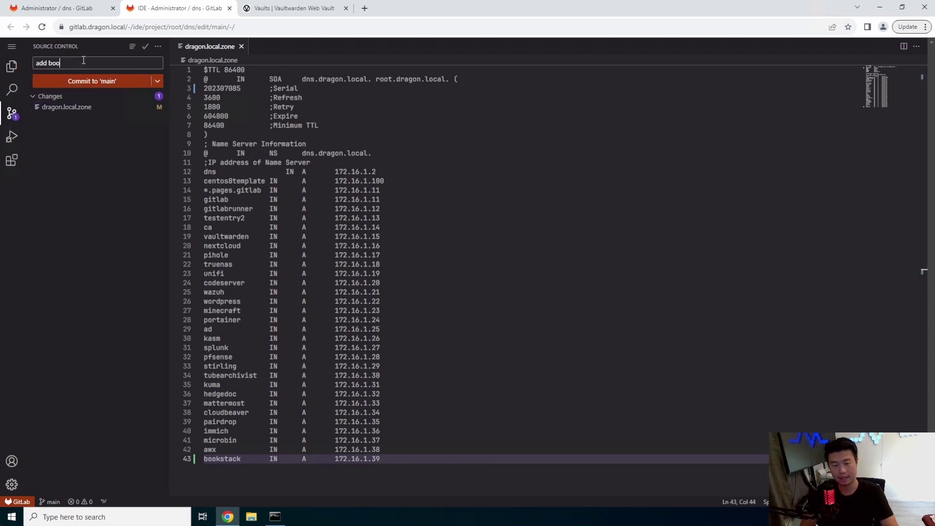
{"action": "left_click", "coordinate": [83, 81]}
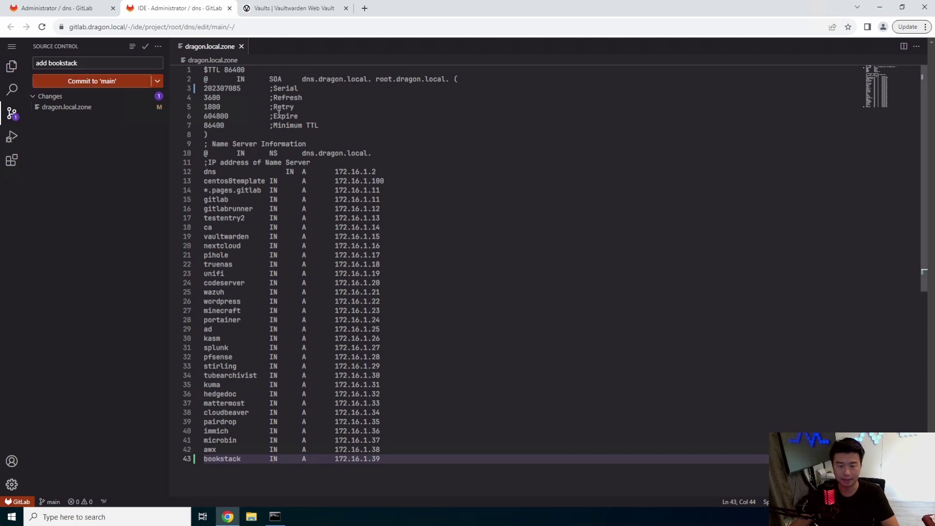
{"action": "left_click", "coordinate": [229, 9]}
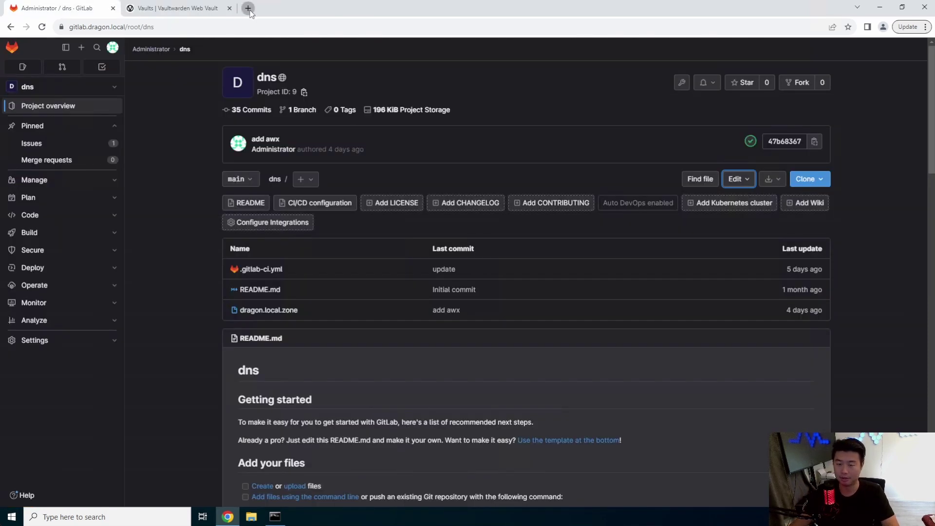
Search 'bookstack docker install' and follow the BookStack docs to the docker-bookstack GitHub repository.
{"action": "left_click", "coordinate": [248, 8]}
{"action": "type", "text": "bookstack "}
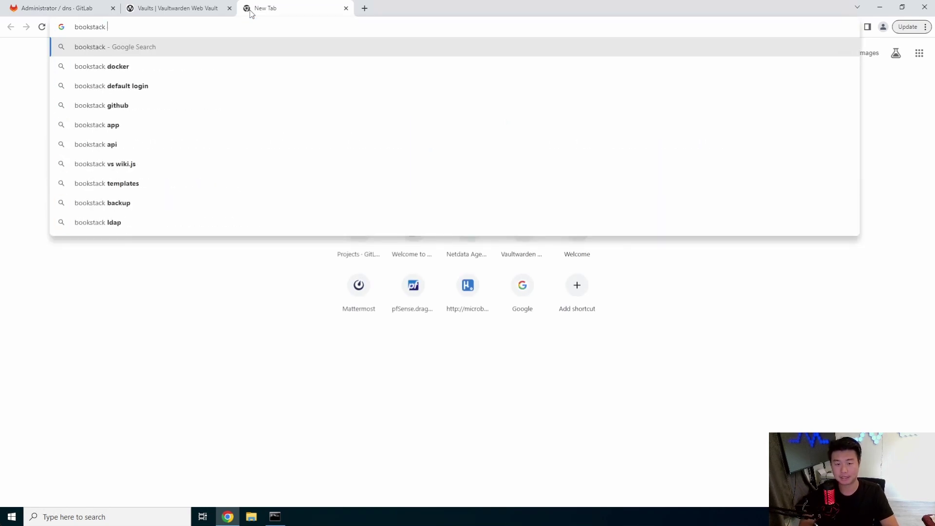
{"action": "type", "text": "docker install"}
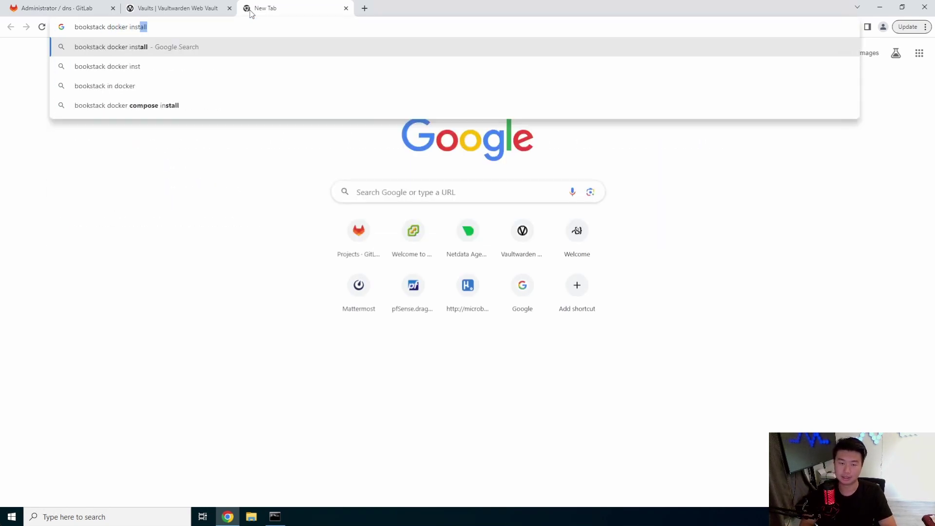
{"action": "key", "text": "Return"}
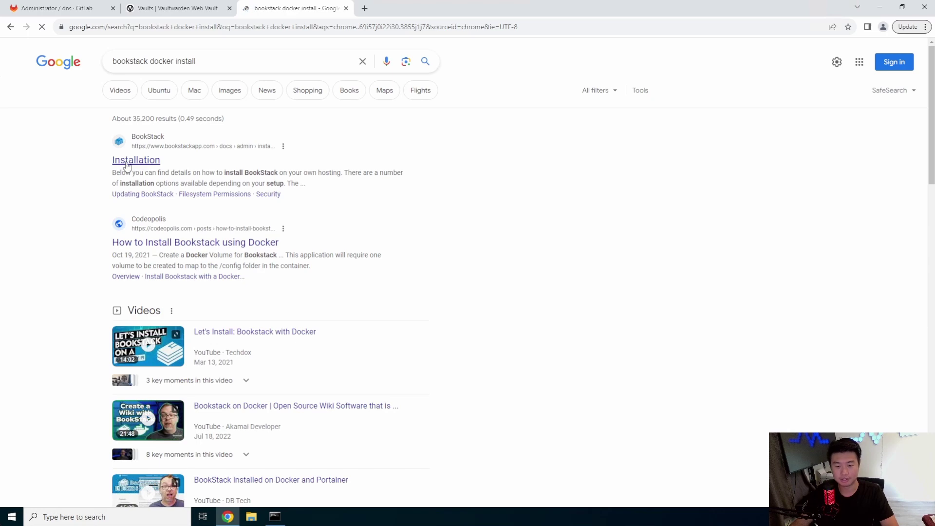
{"action": "left_click", "coordinate": [138, 180]}
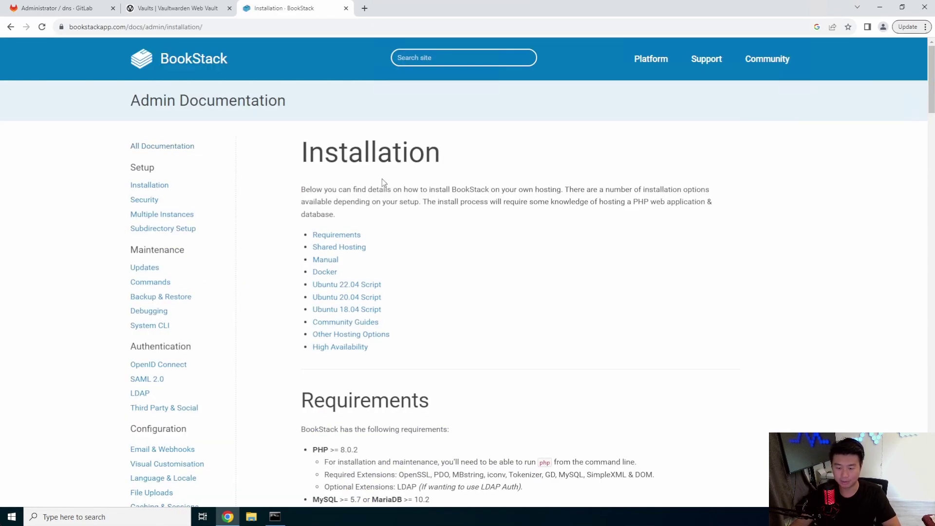
{"action": "left_click", "coordinate": [325, 272]}
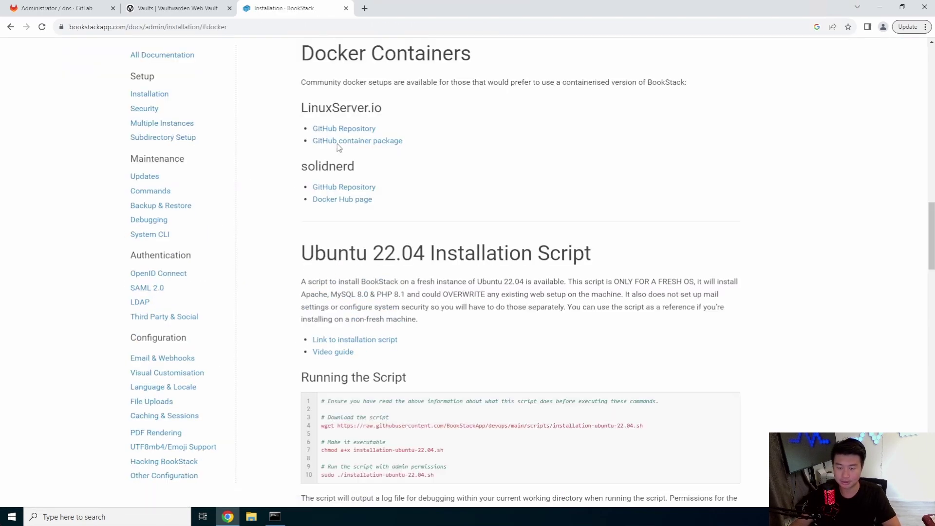
{"action": "left_click", "coordinate": [333, 131]}
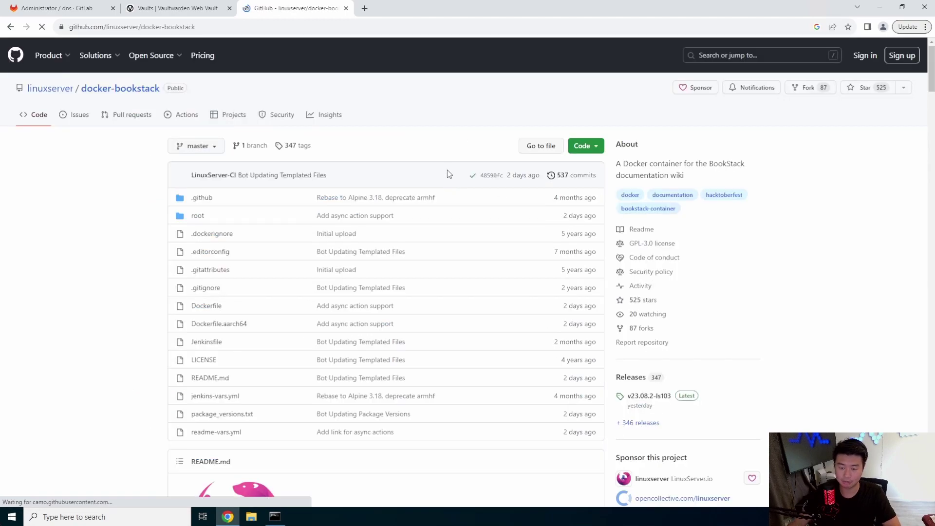
Find the example docker-compose services block in the README, then return to the SSH terminal.
{"action": "scroll", "coordinate": [265, 258], "scroll_direction": "down", "scroll_amount": 5}
{"action": "scroll", "coordinate": [427, 254], "scroll_direction": "down", "scroll_amount": 15}
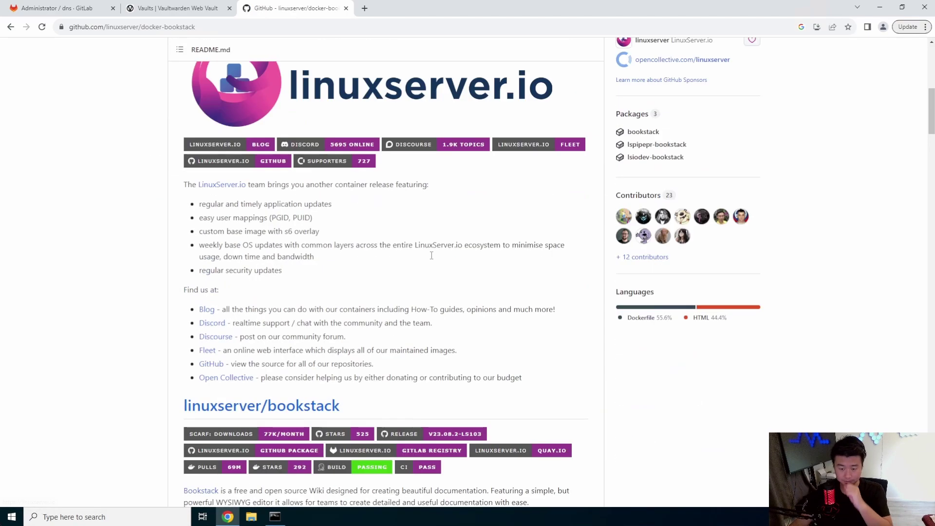
{"action": "scroll", "coordinate": [437, 238], "scroll_direction": "down", "scroll_amount": 18}
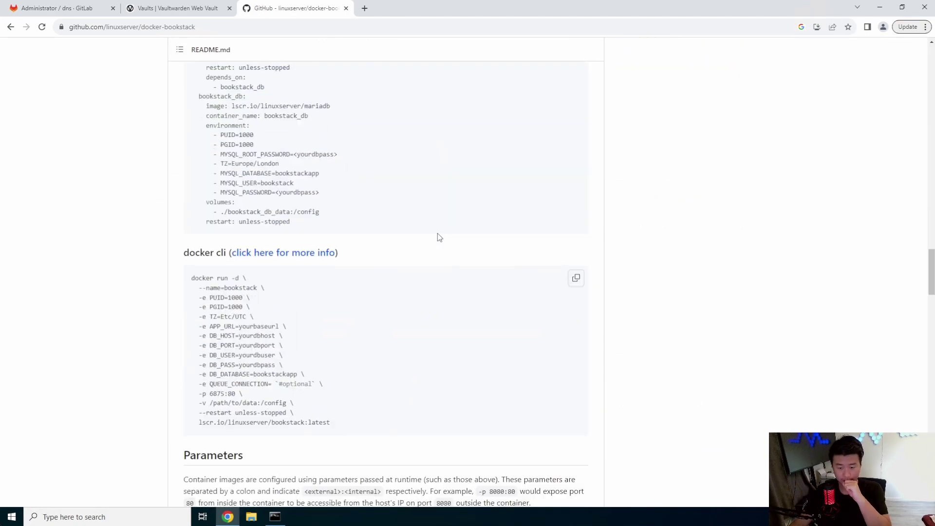
{"action": "scroll", "coordinate": [434, 234], "scroll_direction": "up", "scroll_amount": 5}
{"action": "scroll", "coordinate": [341, 224], "scroll_direction": "down", "scroll_amount": 2}
{"action": "scroll", "coordinate": [359, 201], "scroll_direction": "up", "scroll_amount": 1}
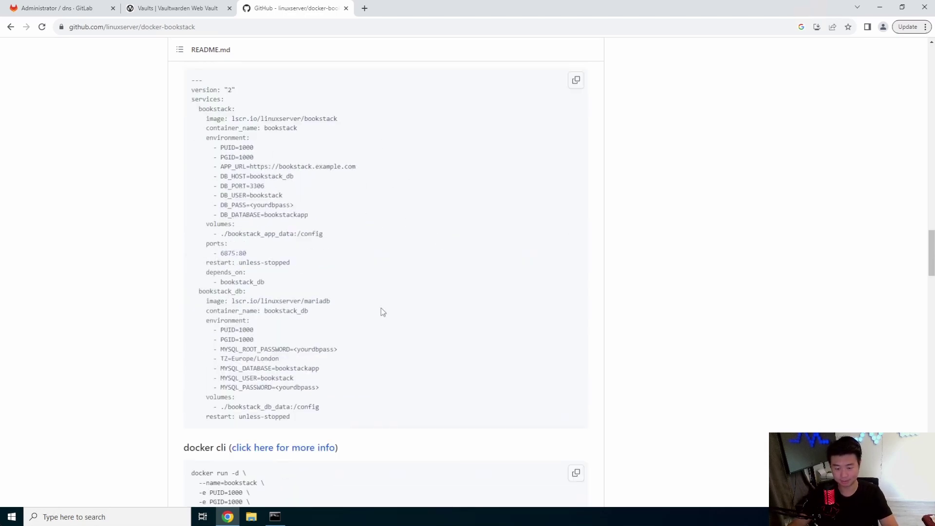
{"action": "left_click_drag", "start_coordinate": [320, 408], "coordinate": [211, 97]}
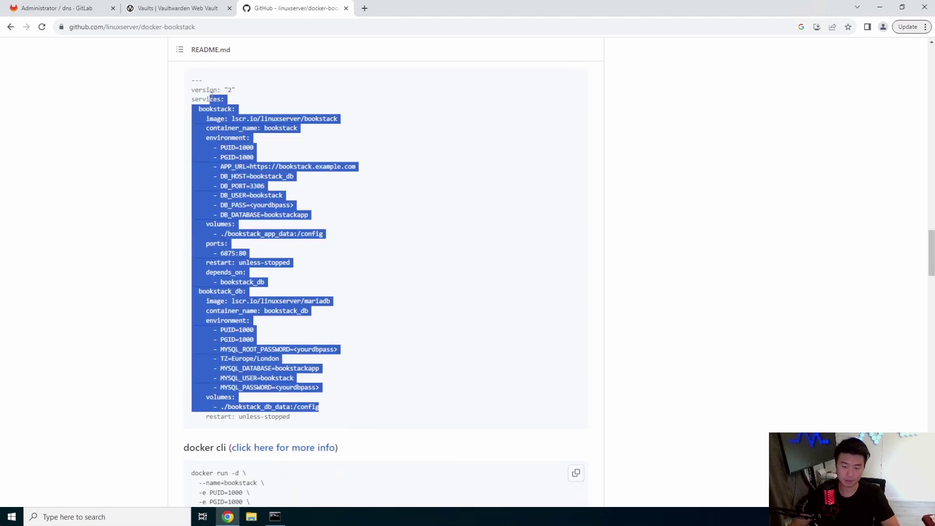
{"action": "left_click", "coordinate": [388, 267]}
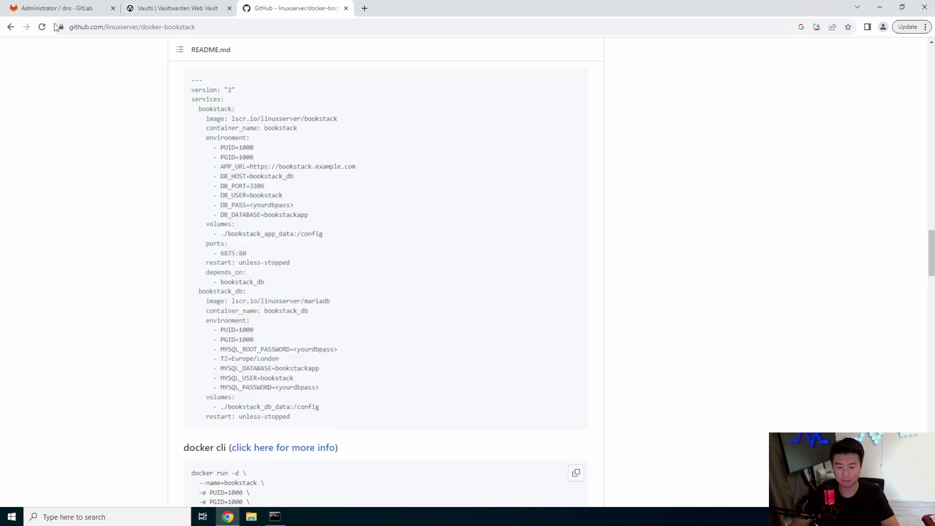
{"action": "left_click", "coordinate": [275, 516]}
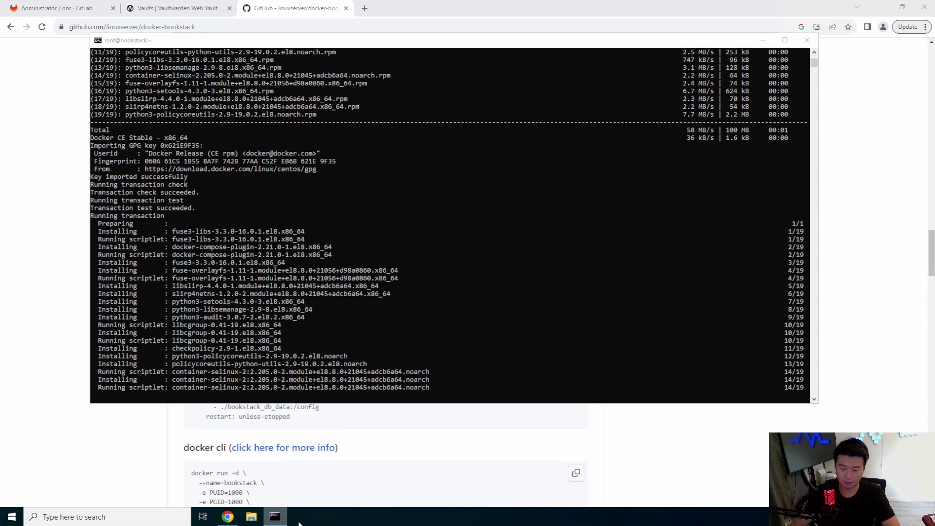
Open a fresh Command Prompt window from the taskbar.
{"action": "right_click", "coordinate": [276, 522]}
{"action": "left_click", "coordinate": [250, 465]}
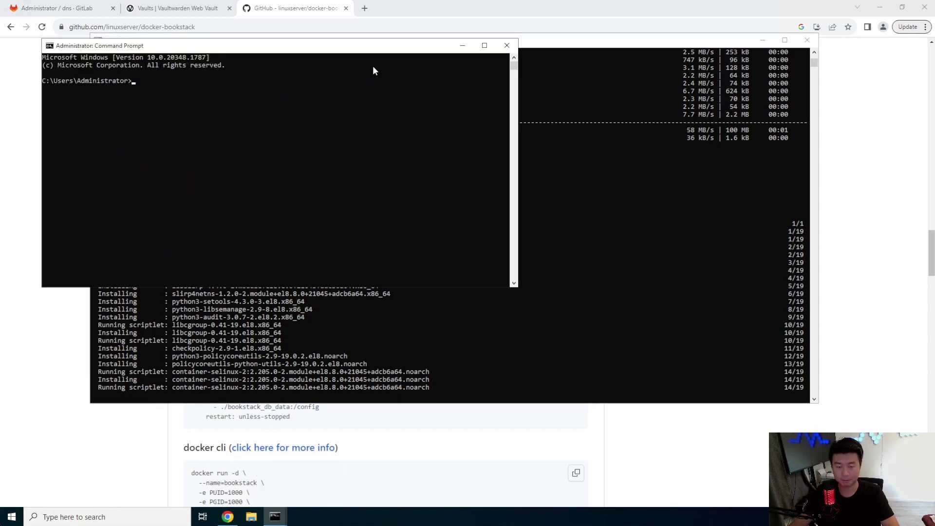
{"action": "left_click", "coordinate": [763, 40]}
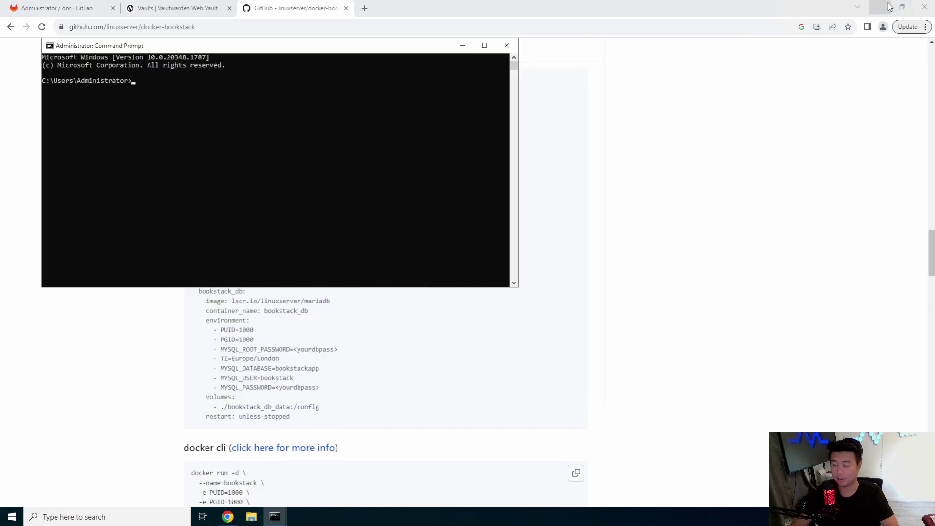
{"action": "left_click", "coordinate": [868, 7]}
{"action": "left_click", "coordinate": [879, 7]}
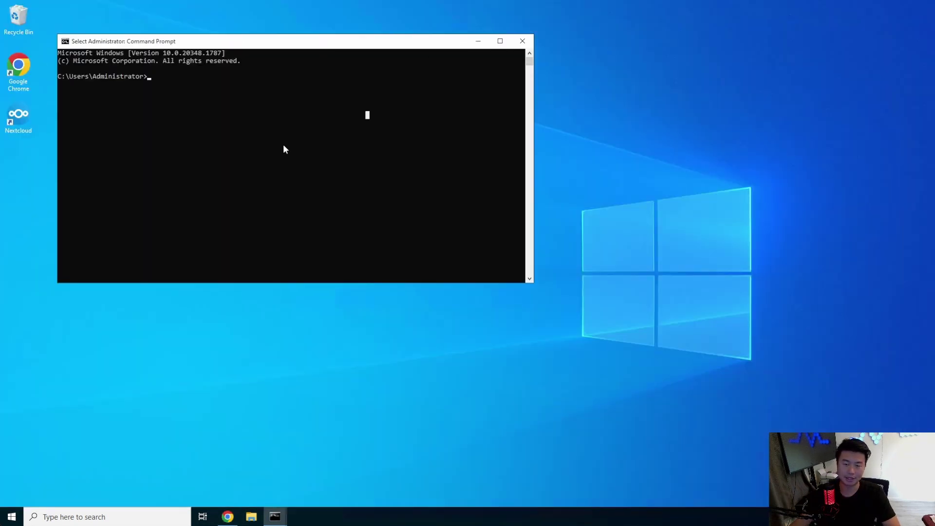
SSH as root into ca.dragon.local and clear the screen.
{"action": "type", "text": "ssh root@"}
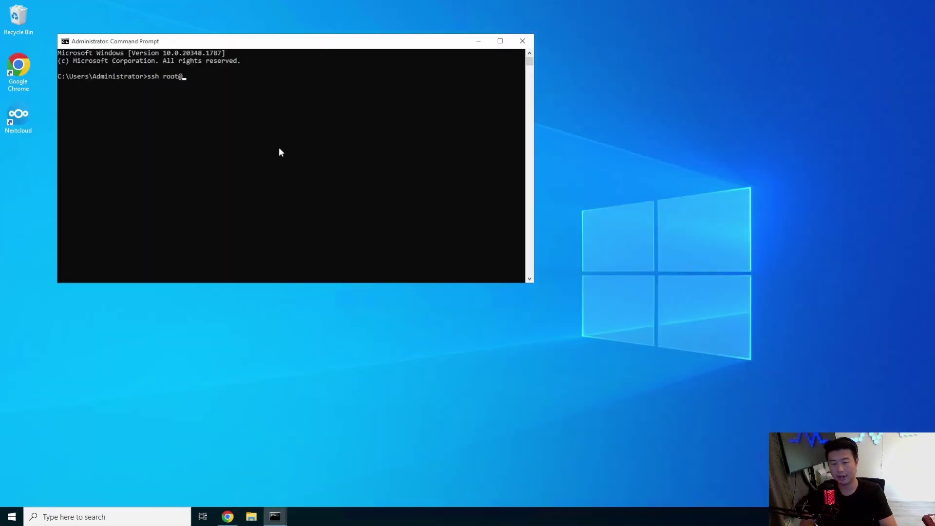
{"action": "type", "text": "ca.dragon.local"}
{"action": "key", "text": "Return"}
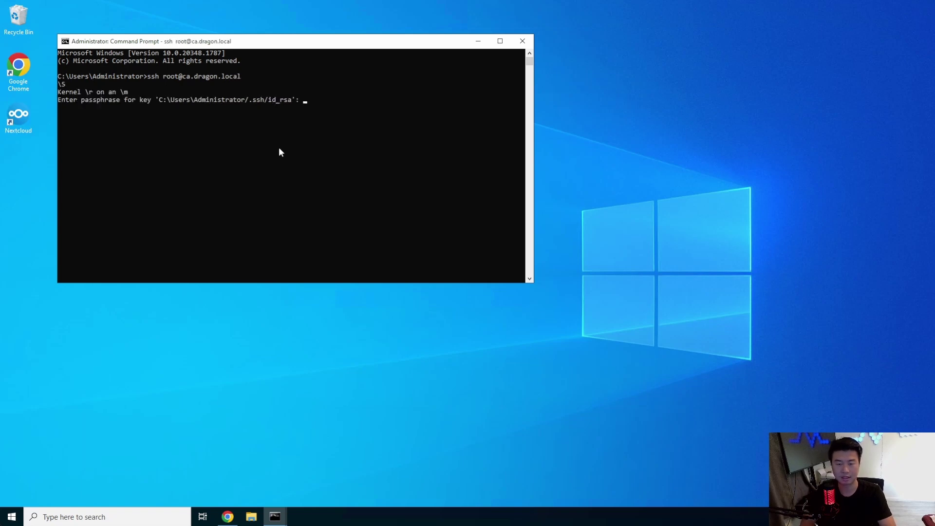
{"action": "key", "text": "Return"}
{"action": "key", "text": "ctrl+l"}
Create a bookstack directory on the CA host and change into it.
{"action": "type", "text": "mkid"}
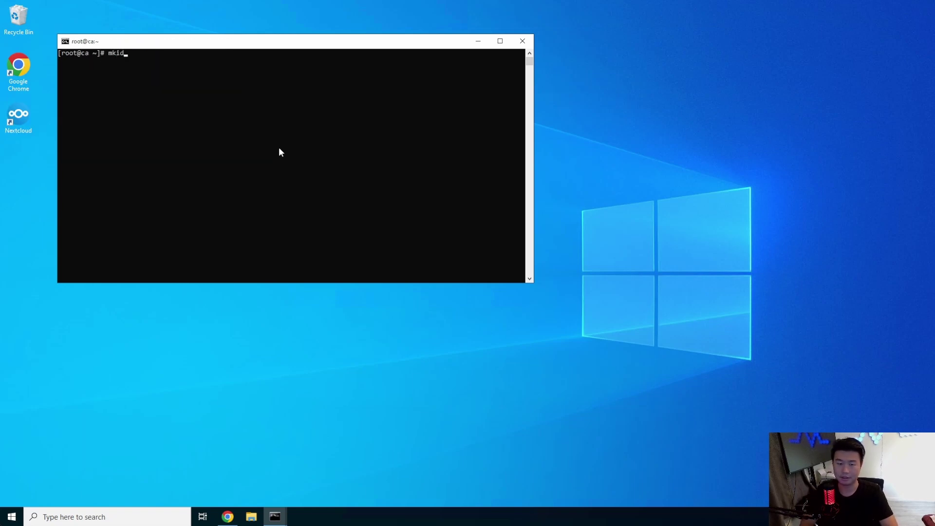
{"action": "type", "text": "r bookstack"}
{"action": "key", "text": "Return"}
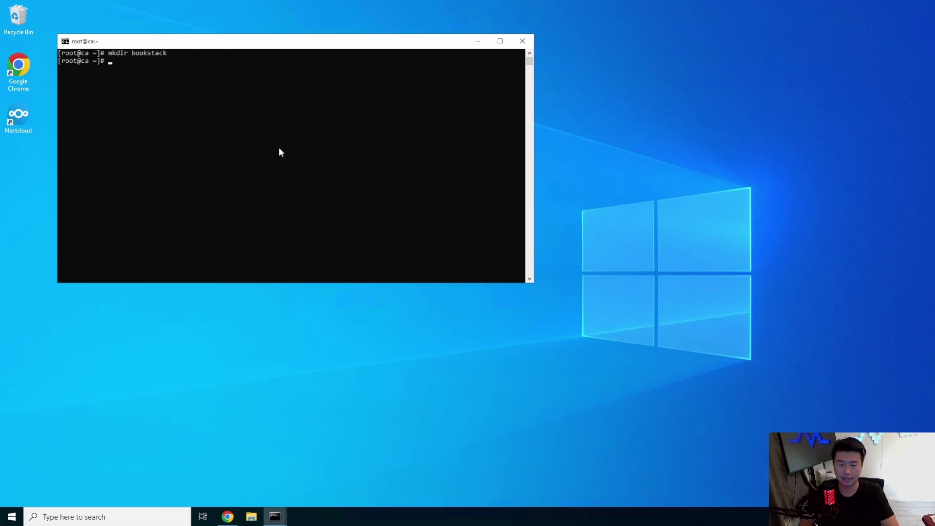
{"action": "type", "text": "cd bo"}
{"action": "key", "text": "Tab"}
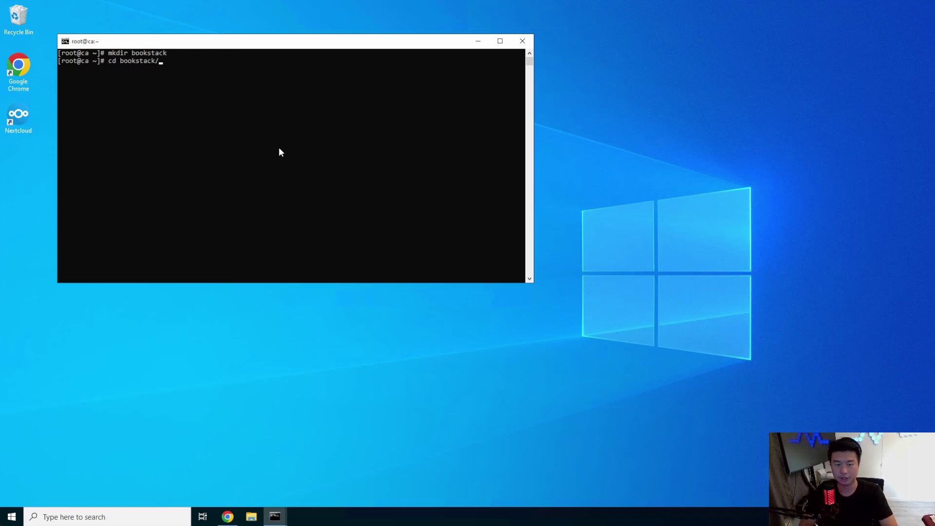
{"action": "key", "text": "Return"}
Request a step CA certificate for bookstack.dragon.local with bookstack.dragon.local.crt and .key outputs.
{"action": "type", "text": "step s"}
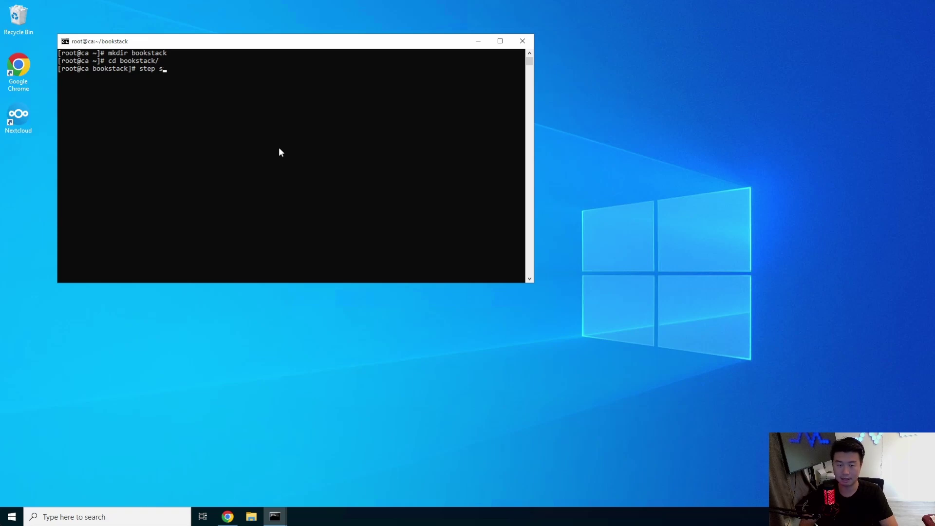
{"action": "key", "text": "BackSpace"}
{"action": "type", "text": "ca cert"}
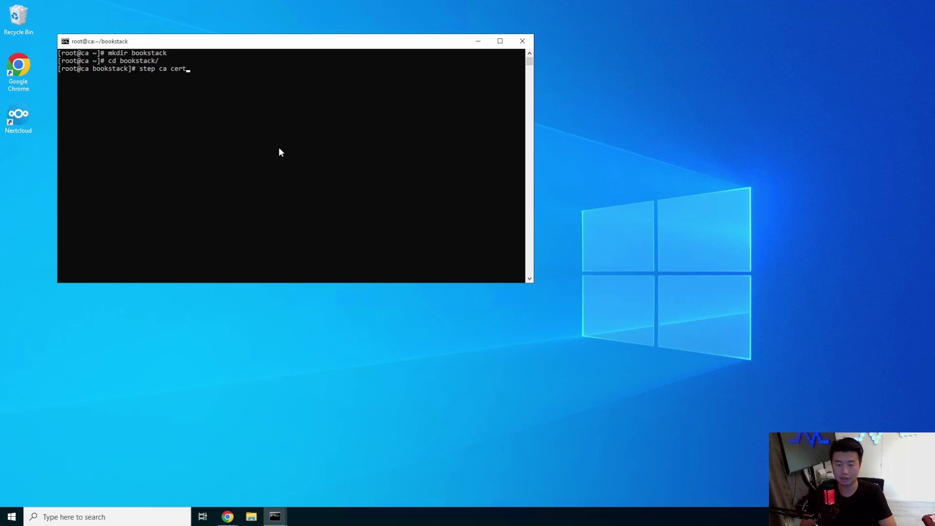
{"action": "type", "text": "ificate booksta"}
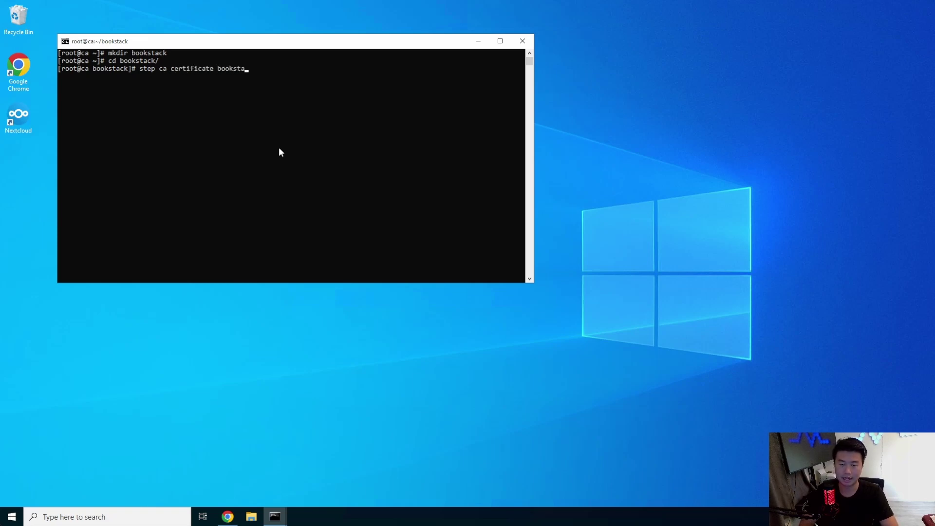
{"action": "type", "text": "ck.dragon.local "}
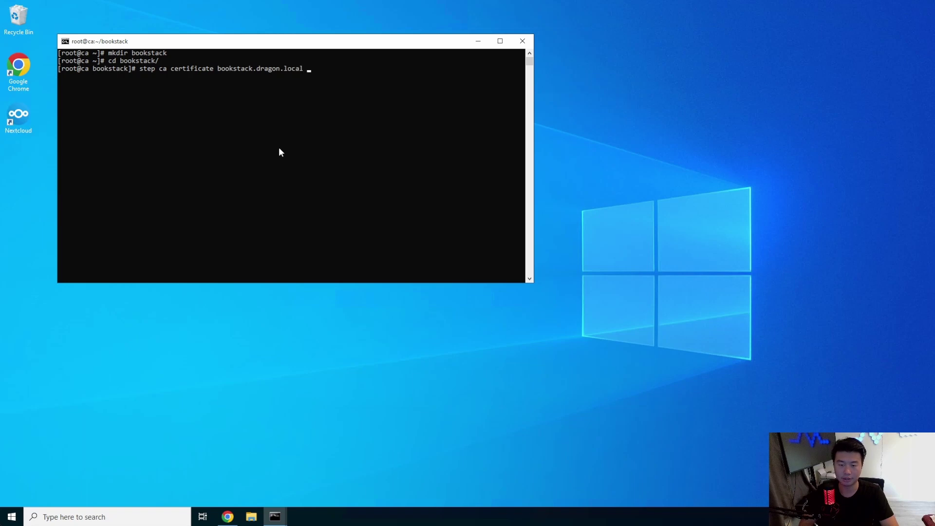
{"action": "type", "text": "bookstack.dragon"}
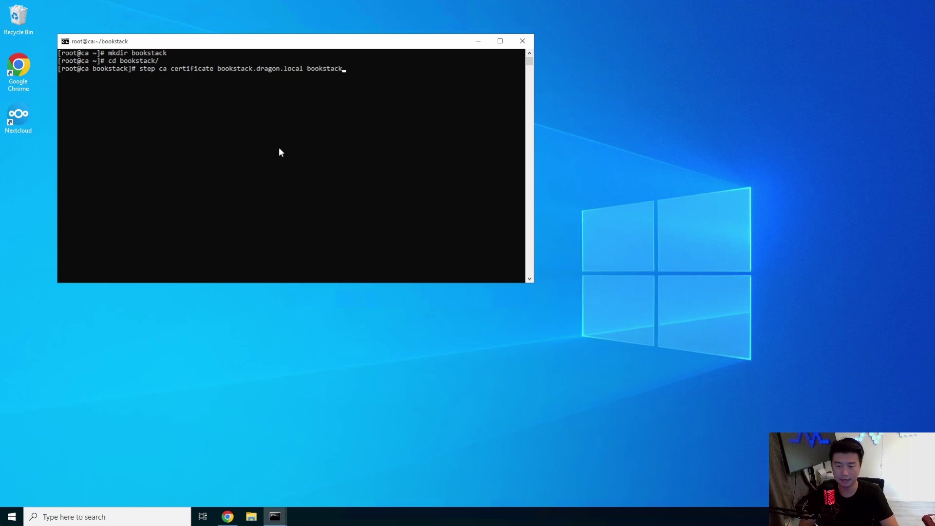
{"action": "type", "text": ".local.crt"}
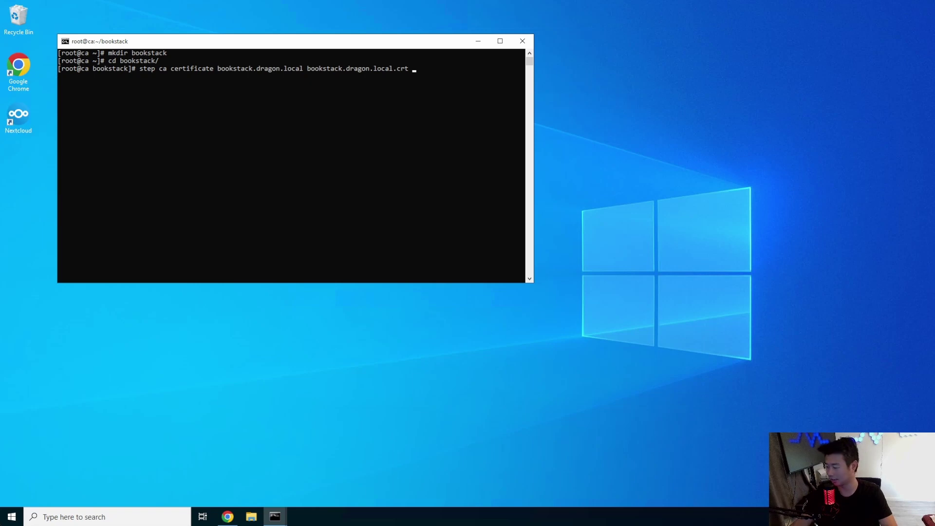
{"action": "left_click", "coordinate": [441, 194]}
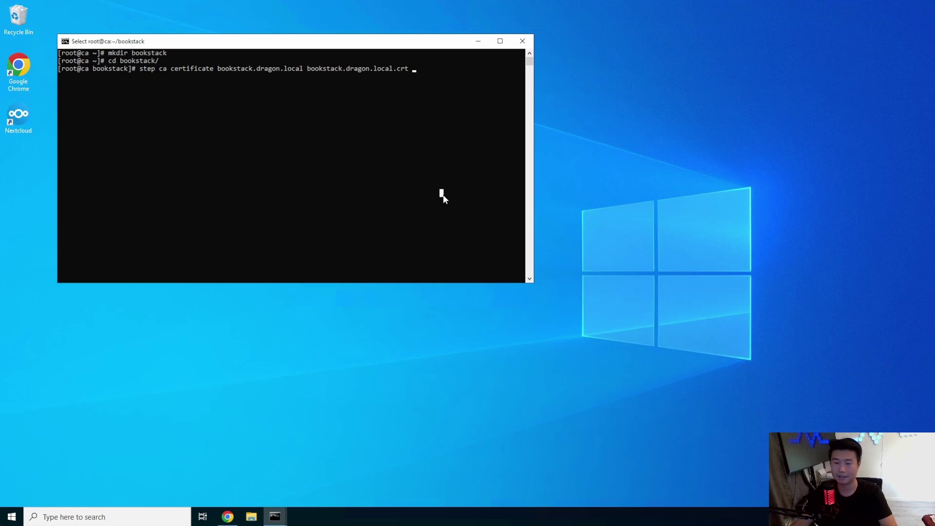
{"action": "type", "text": "bookstack."}
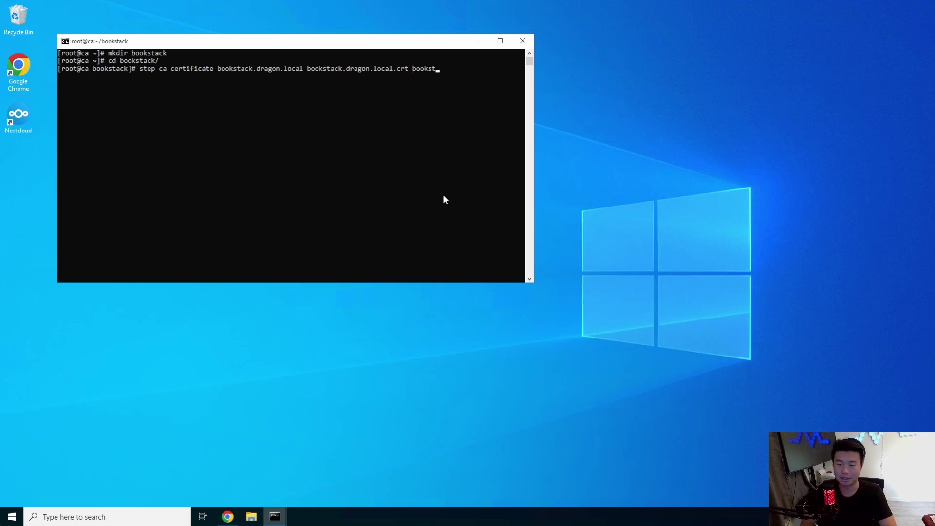
{"action": "type", "text": "dragon.l"}
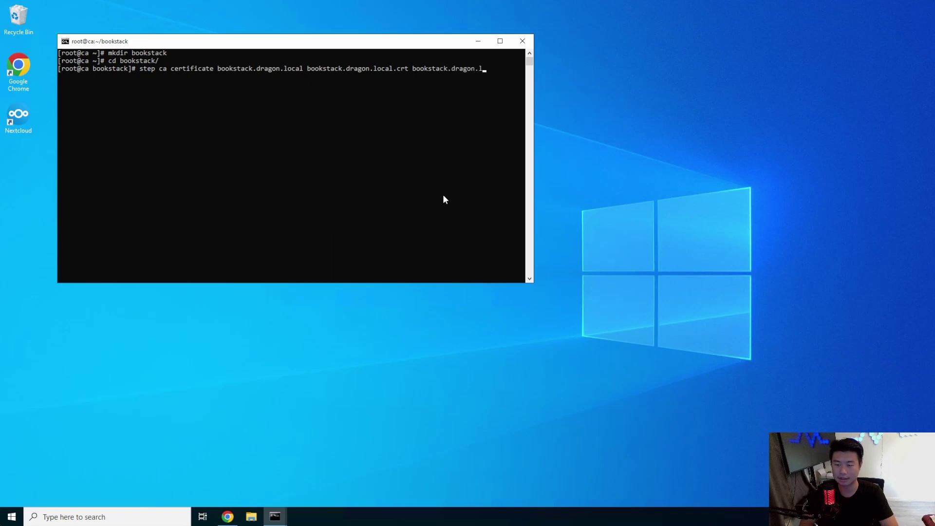
{"action": "type", "text": "ocal.key"}
{"action": "key", "text": "Return"}
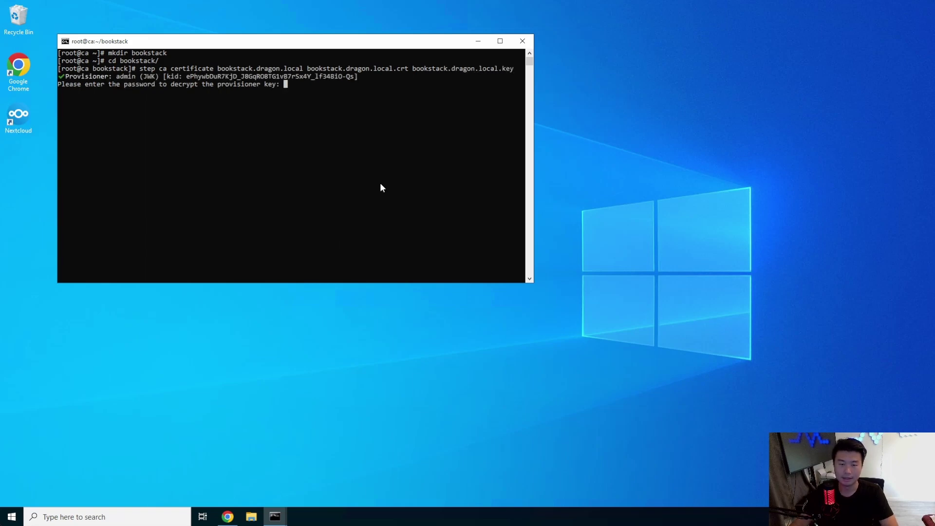
Supply the CA provisioner password copied from the password vault to issue the certificate.
{"action": "left_click", "coordinate": [229, 518]}
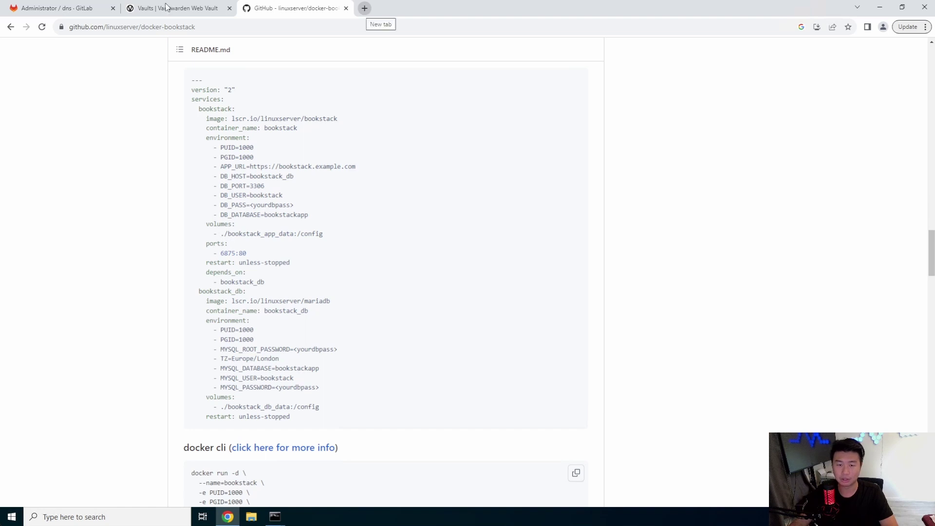
{"action": "left_click", "coordinate": [175, 8]}
{"action": "left_click", "coordinate": [697, 137]}
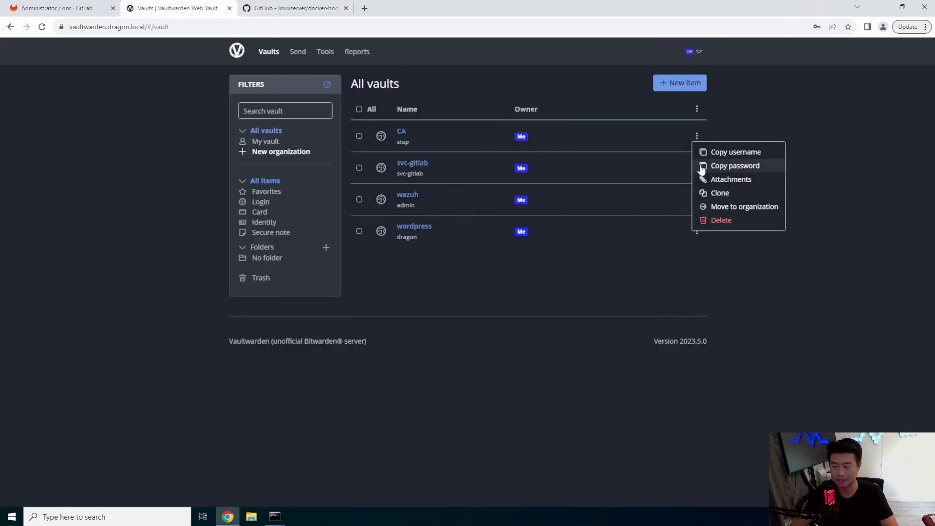
{"action": "left_click", "coordinate": [711, 165]}
{"action": "left_click", "coordinate": [880, 8]}
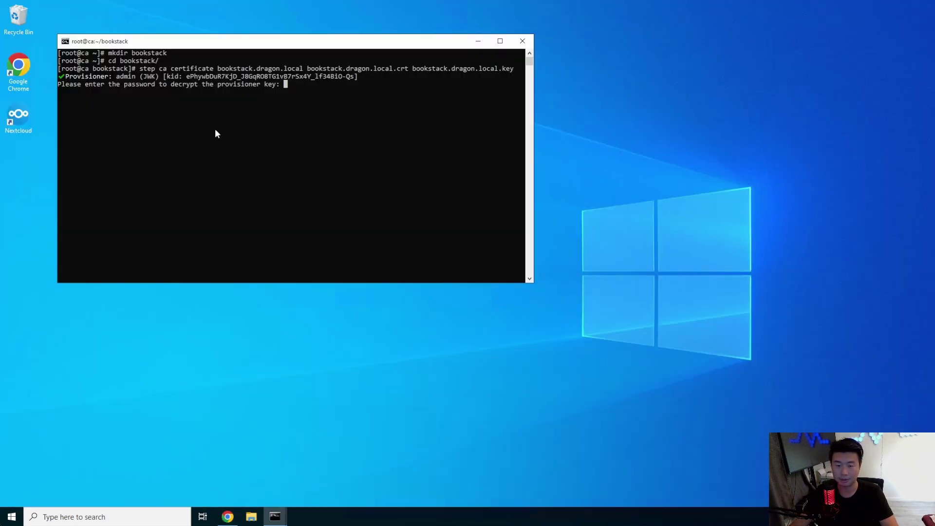
{"action": "right_click", "coordinate": [215, 128]}
{"action": "key", "text": "Return"}
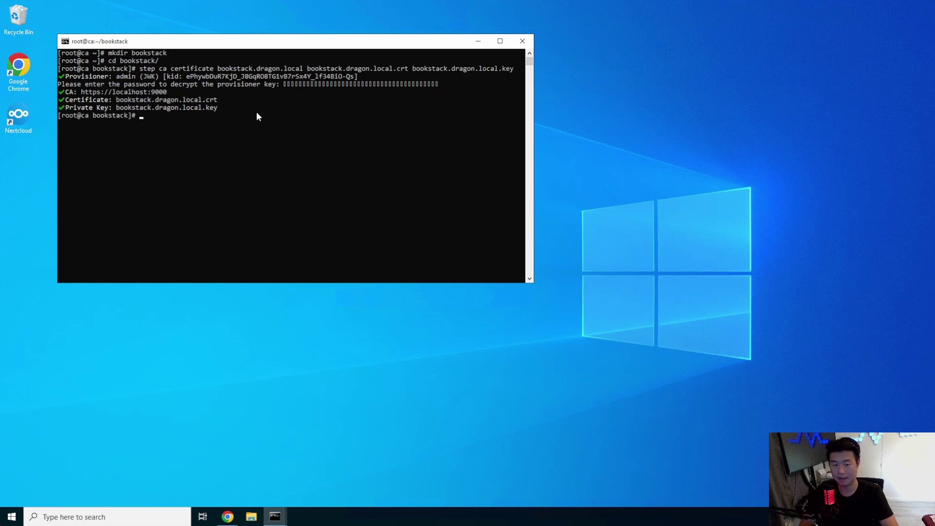
{"action": "type", "text": "scp boo"}
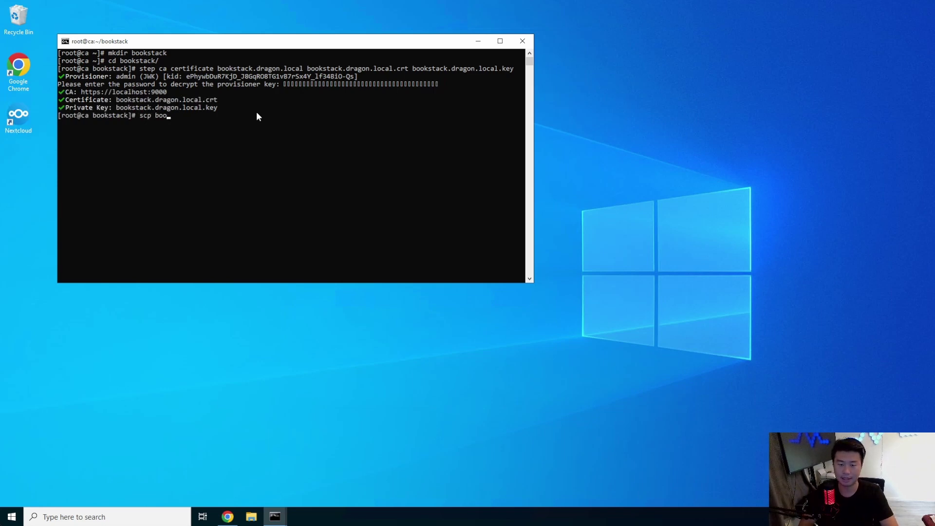
Copy the certificate and key to the bookstack server with scp * bookstack:.
{"action": "key", "text": "BackSpace"}
{"action": "key", "text": "BackSpace"}
{"action": "key", "text": "BackSpace"}
{"action": "type", "text": "* "}
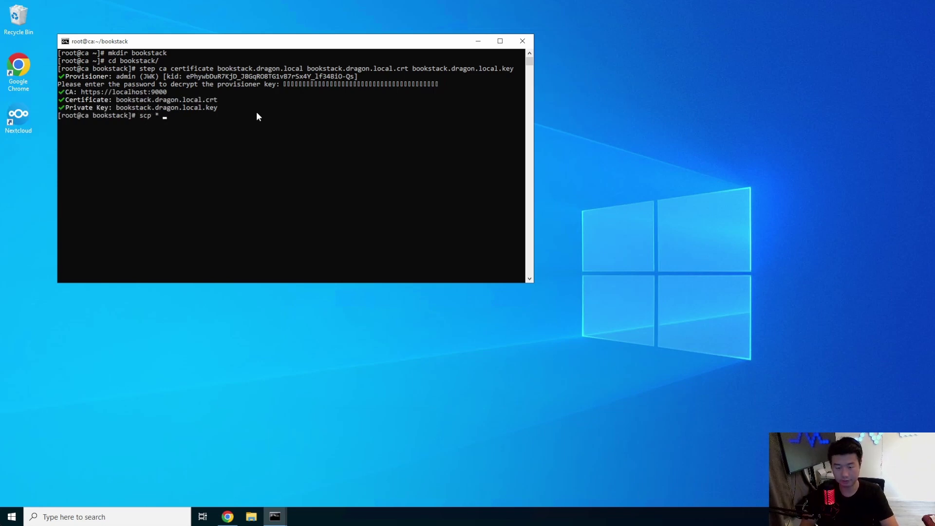
{"action": "type", "text": "bookstack:"}
{"action": "key", "text": "Return"}
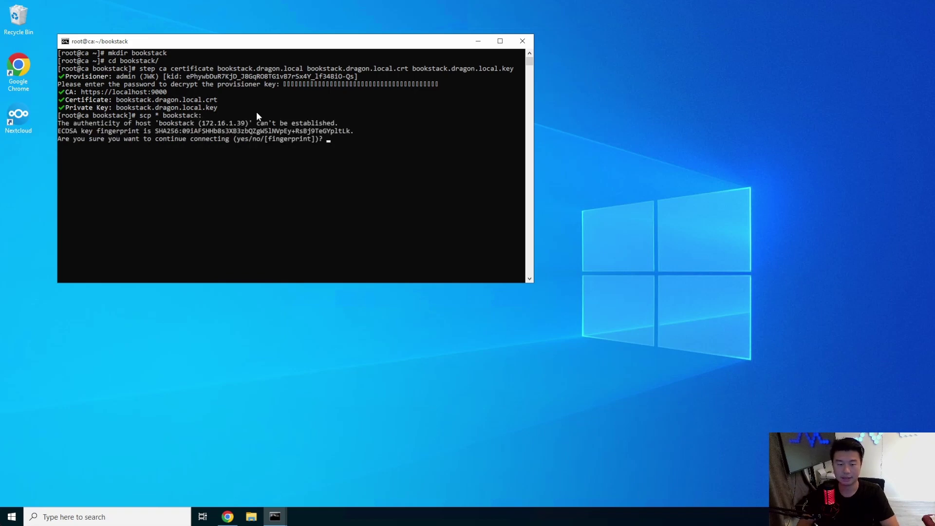
{"action": "type", "text": "yes"}
{"action": "key", "text": "Return"}
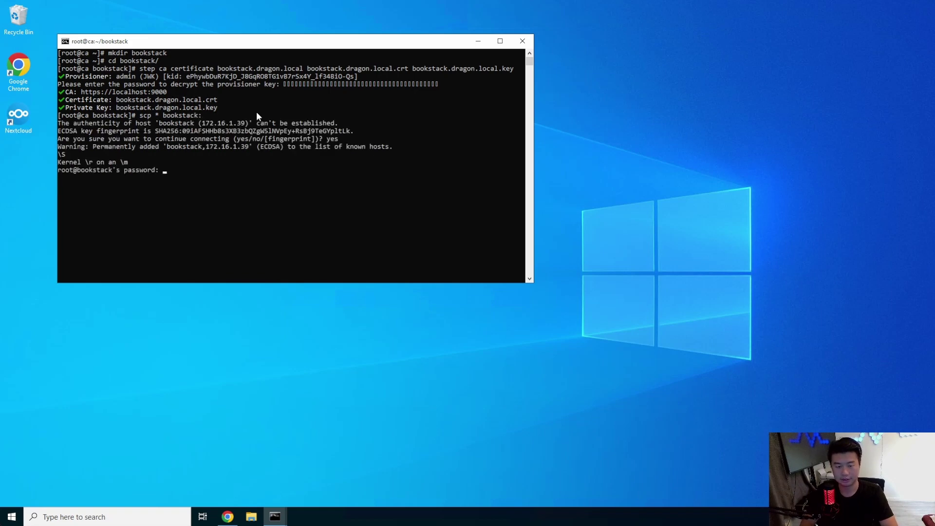
{"action": "key", "text": "Return"}
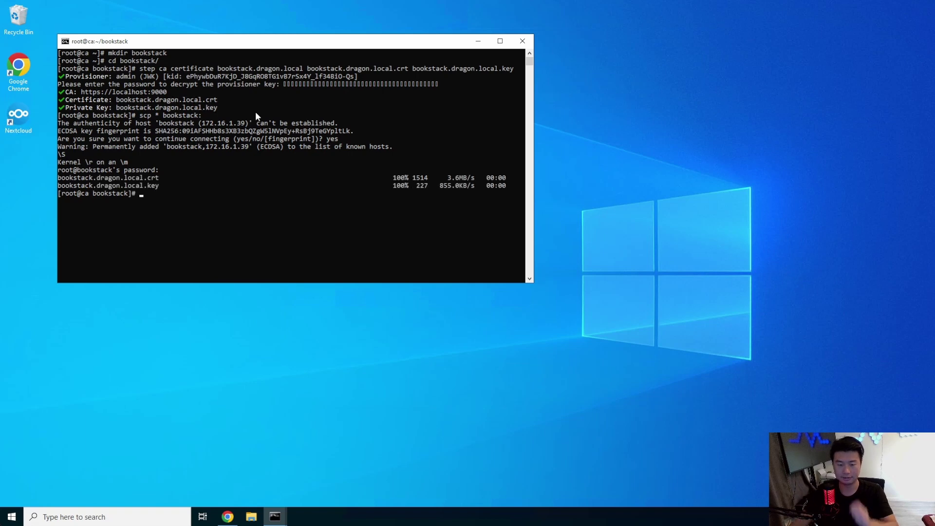
On the bookstack server, start Docker and download docker-compose, making it executable.
{"action": "left_click", "coordinate": [275, 519]}
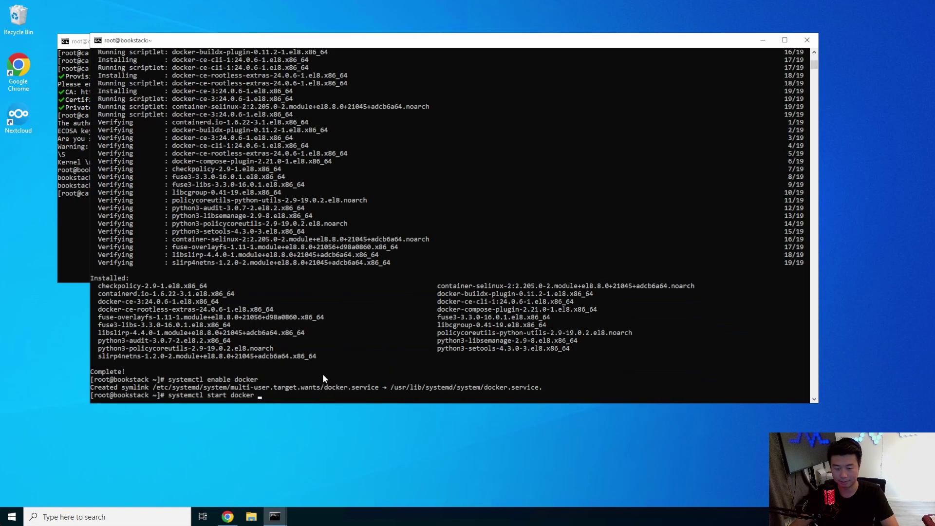
{"action": "key", "text": "Return"}
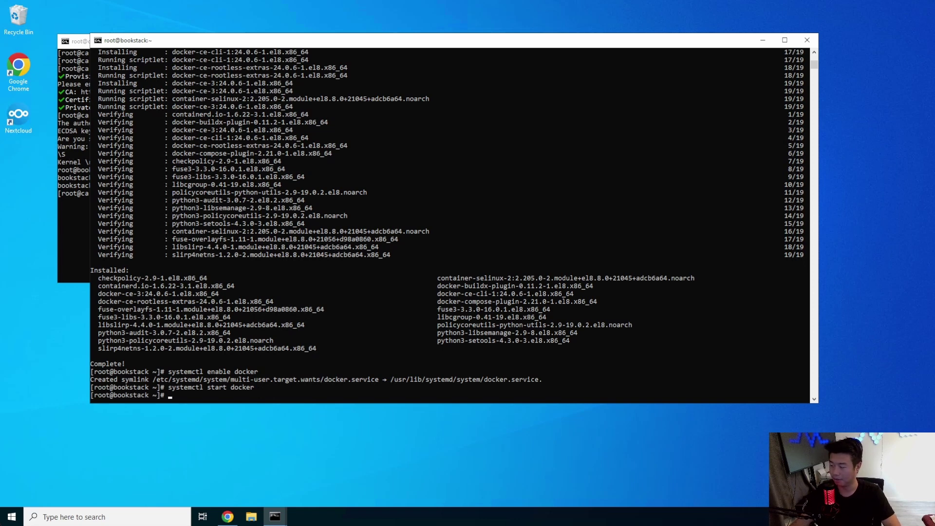
{"action": "right_click", "coordinate": [364, 305]}
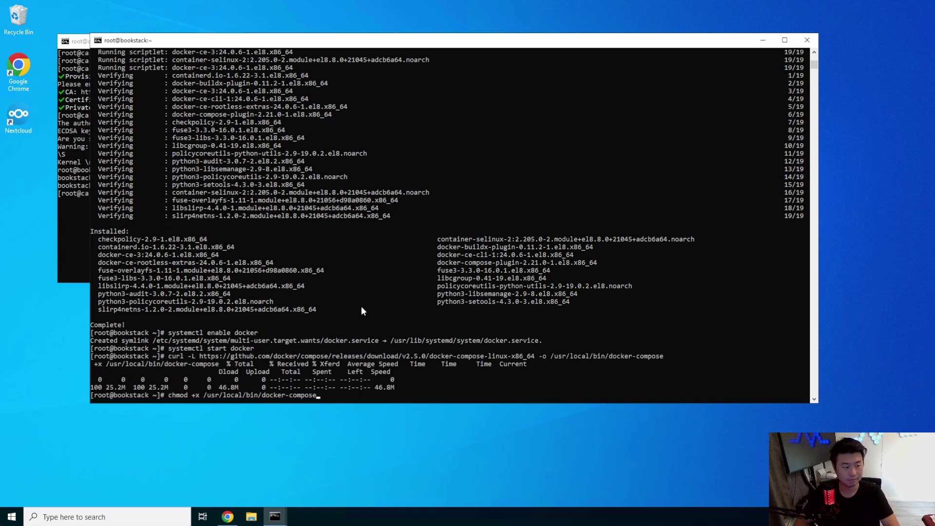
{"action": "key", "text": "Return"}
Open a new docker-compose.yml in vi and grab the compose example from the docker-bookstack README.
{"action": "key", "text": "ctrl+l"}
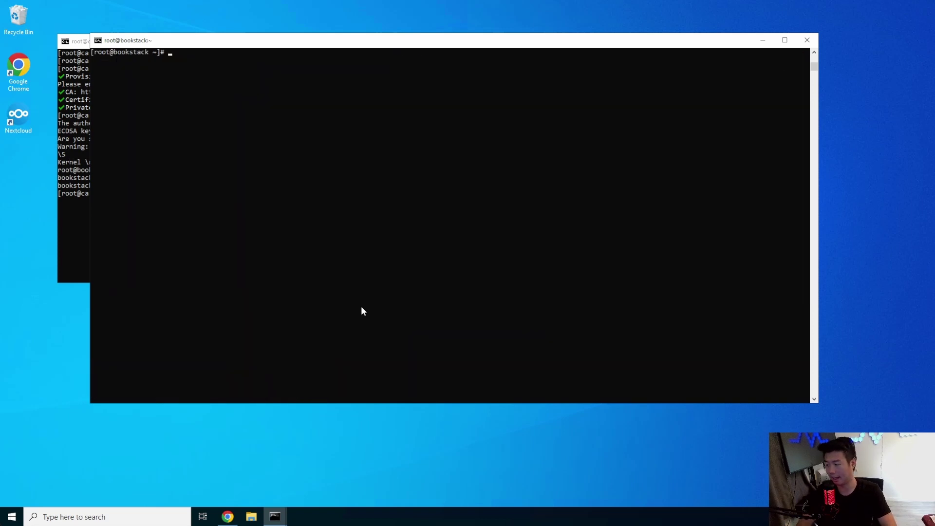
{"action": "type", "text": "vi "}
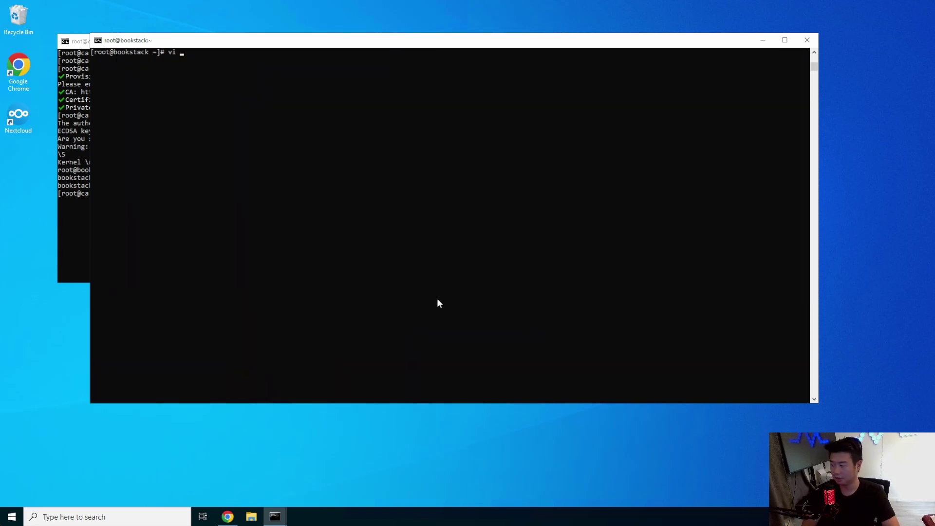
{"action": "type", "text": "docker-com"}
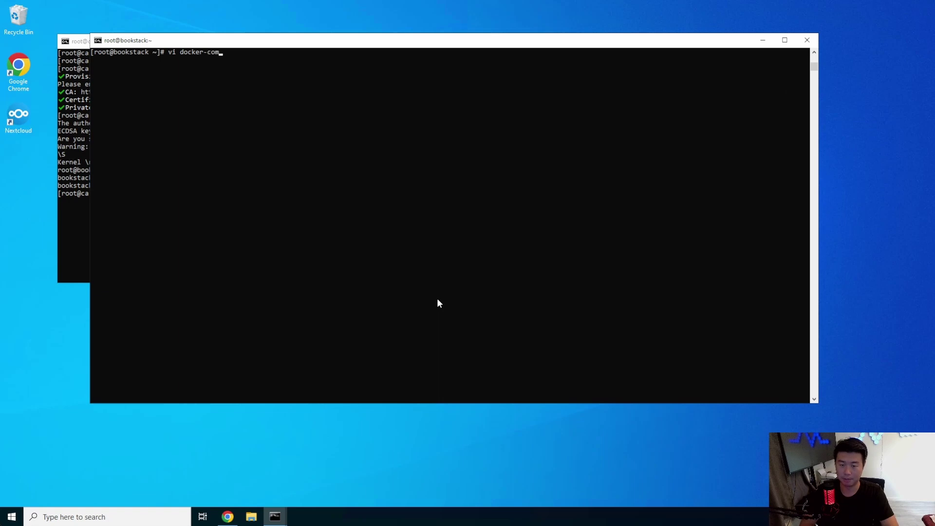
{"action": "type", "text": "pose.yml"}
{"action": "key", "text": "Return"}
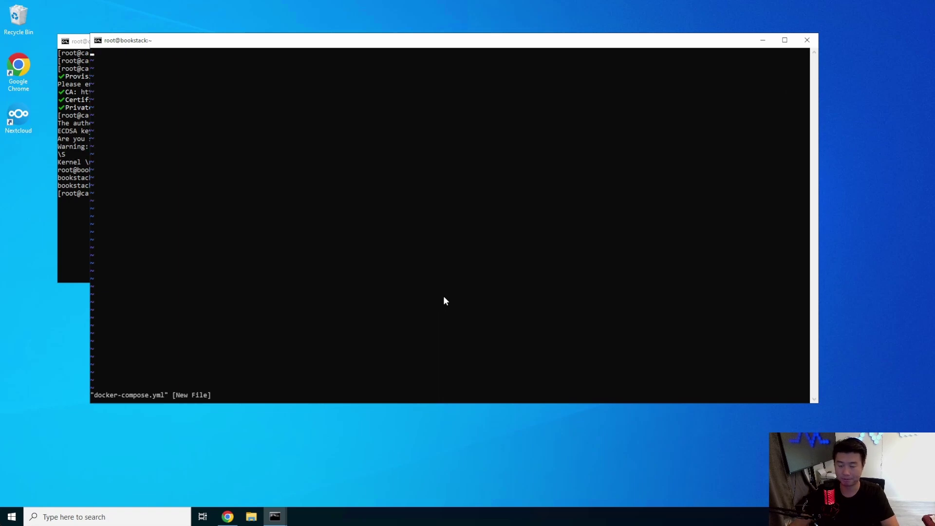
{"action": "left_click", "coordinate": [228, 516]}
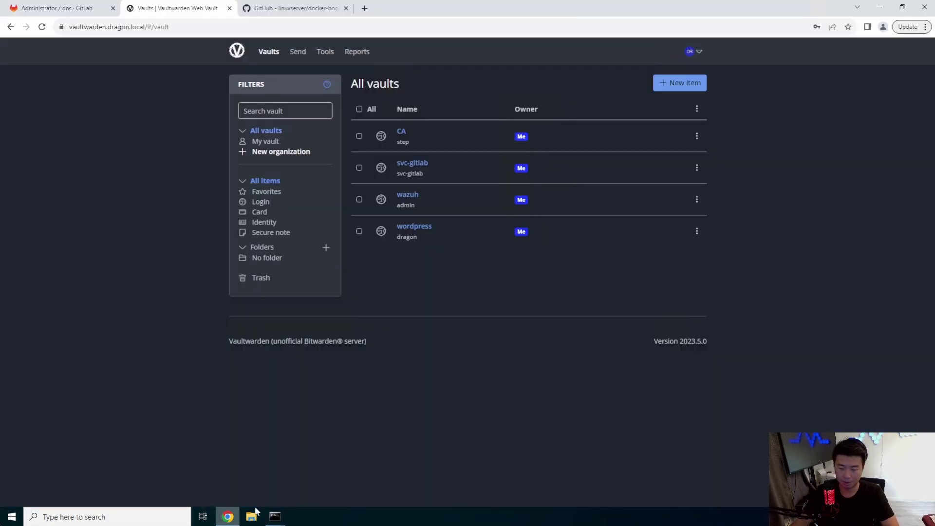
{"action": "left_click", "coordinate": [277, 11]}
{"action": "scroll", "coordinate": [401, 229], "scroll_direction": "up", "scroll_amount": 2}
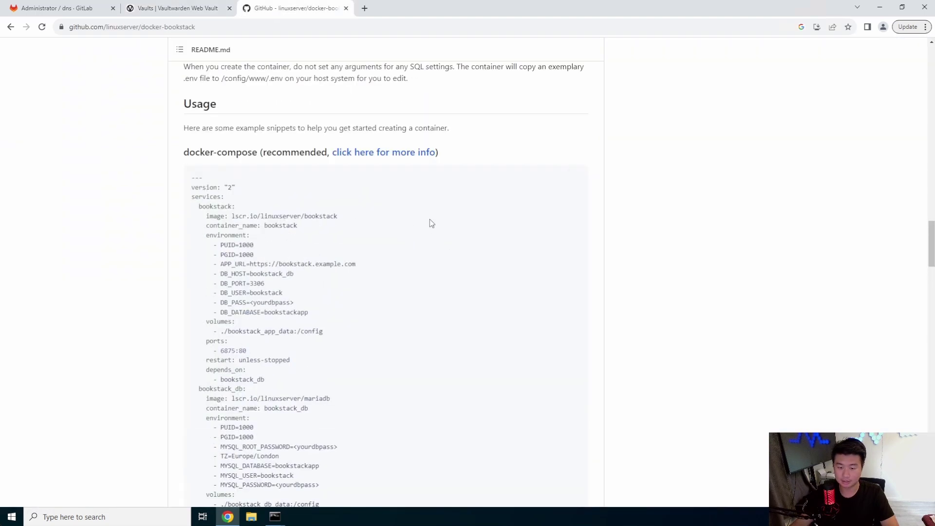
{"action": "left_click", "coordinate": [274, 517]}
{"action": "left_click", "coordinate": [224, 471]}
Paste the copied BookStack compose configuration into the file in insert mode.
{"action": "key", "text": "i"}
{"action": "right_click", "coordinate": [326, 185]}
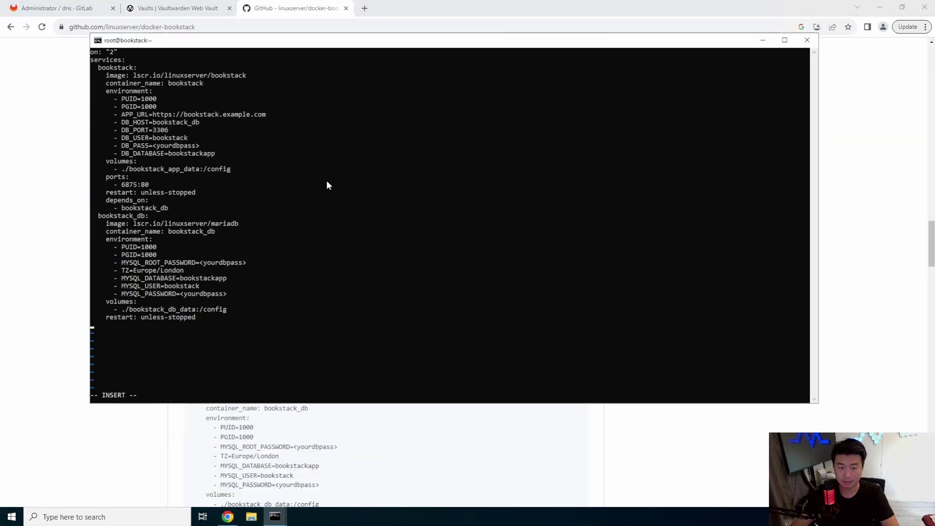
{"action": "key", "text": "Up"}
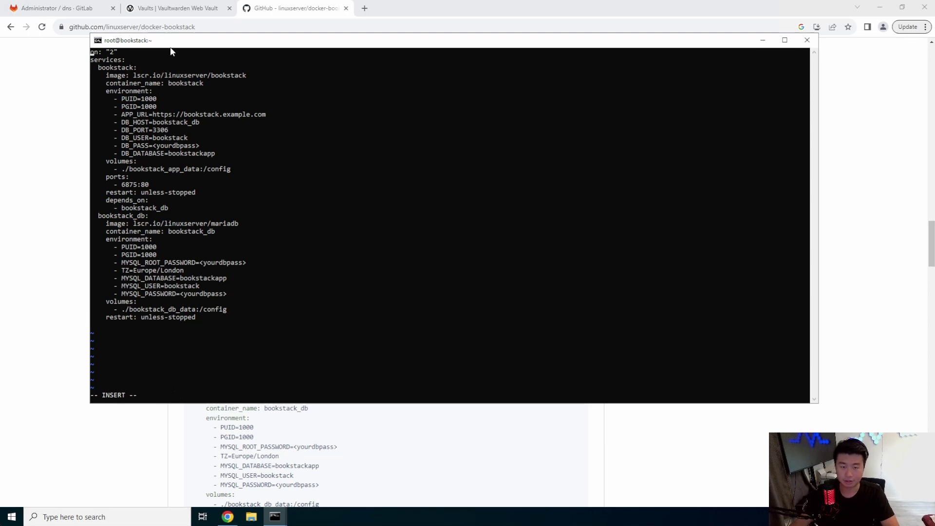
{"action": "left_click_drag", "start_coordinate": [170, 47], "coordinate": [393, 73]}
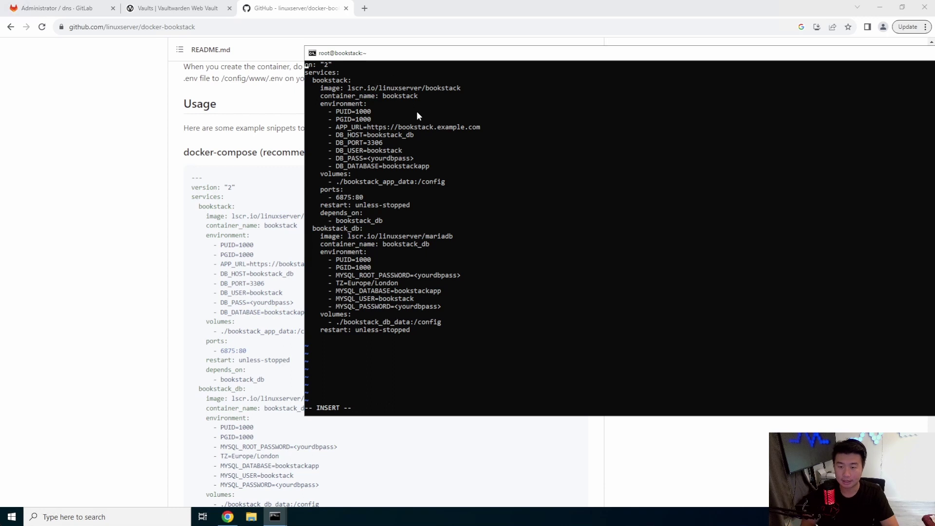
{"action": "key", "text": "Up"}
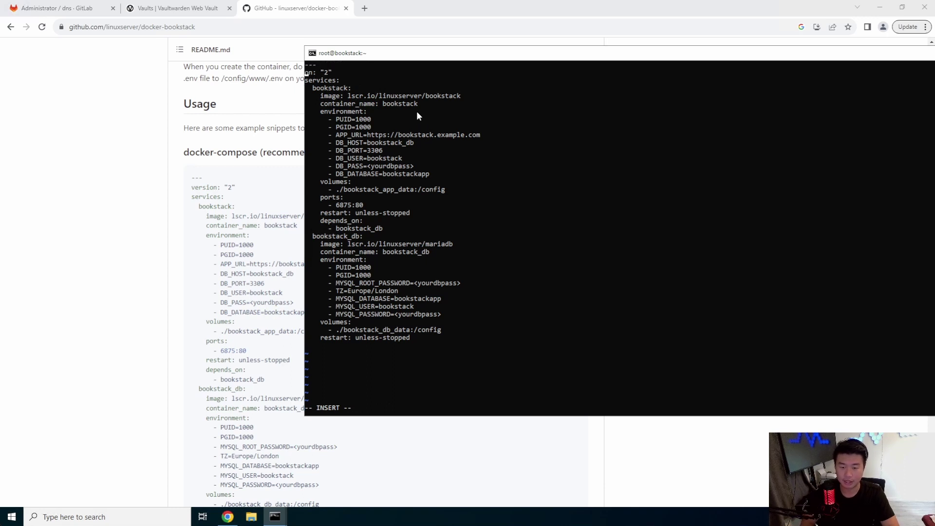
{"action": "key", "text": "Right"}
{"action": "key", "text": "Right"}
{"action": "key", "text": "Right"}
{"action": "key", "text": "Right"}
{"action": "key", "text": "Right"}
{"action": "key", "text": "Right"}
{"action": "key", "text": "Right"}
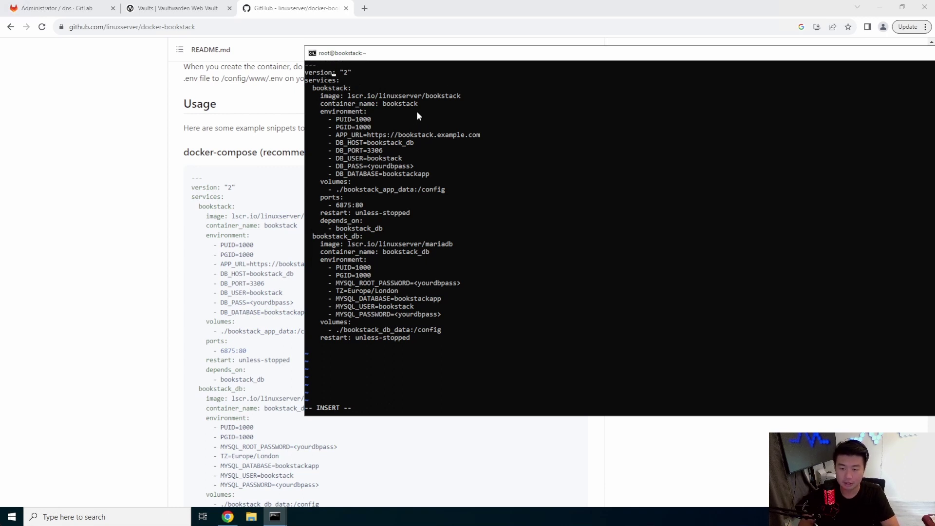
{"action": "key", "text": "Down"}
{"action": "key", "text": "Down"}
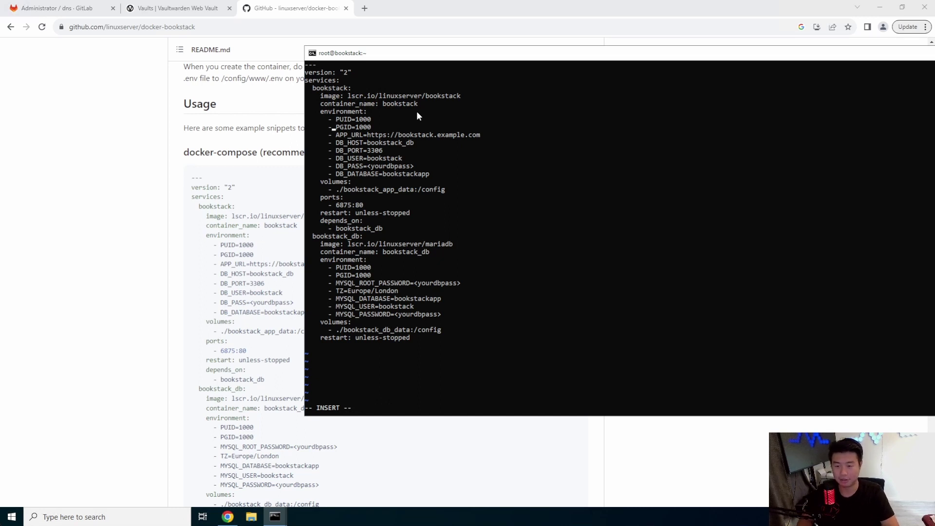
{"action": "key", "text": "Down"}
{"action": "key", "text": "Down"}
{"action": "key", "text": "Down"}
{"action": "key", "text": "Right"}
{"action": "key", "text": "Right"}
{"action": "key", "text": "Right"}
{"action": "key", "text": "Right"}
{"action": "key", "text": "Right"}
{"action": "key", "text": "Right"}
{"action": "key", "text": "Right"}
{"action": "key", "text": "Right"}
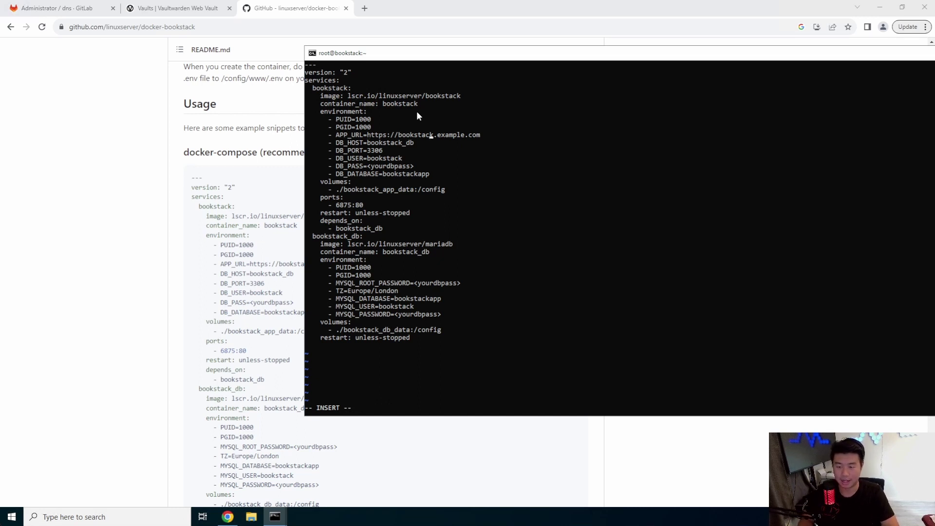
{"action": "key", "text": "BackSpace"}
{"action": "key", "text": "BackSpace"}
{"action": "key", "text": "BackSpace"}
{"action": "key", "text": "BackSpace"}
{"action": "key", "text": "BackSpace"}
{"action": "key", "text": "BackSpace"}
{"action": "key", "text": "BackSpace"}
{"action": "key", "text": "BackSpace"}
{"action": "key", "text": "BackSpace"}
{"action": "key", "text": "BackSpace"}
{"action": "key", "text": "BackSpace"}
{"action": "type", "text": "dragon.local"}
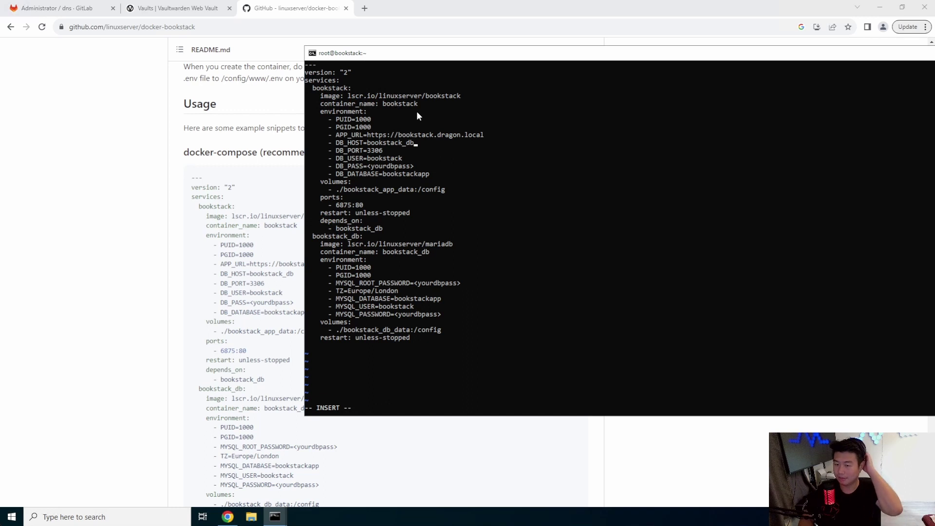
{"action": "key", "text": "BackSpace"}
{"action": "key", "text": "BackSpace"}
{"action": "key", "text": "BackSpace"}
{"action": "key", "text": "BackSpace"}
{"action": "key", "text": "BackSpace"}
{"action": "key", "text": "BackSpace"}
{"action": "key", "text": "BackSpace"}
{"action": "key", "text": "BackSpace"}
{"action": "key", "text": "BackSpace"}
{"action": "key", "text": "BackSpace"}
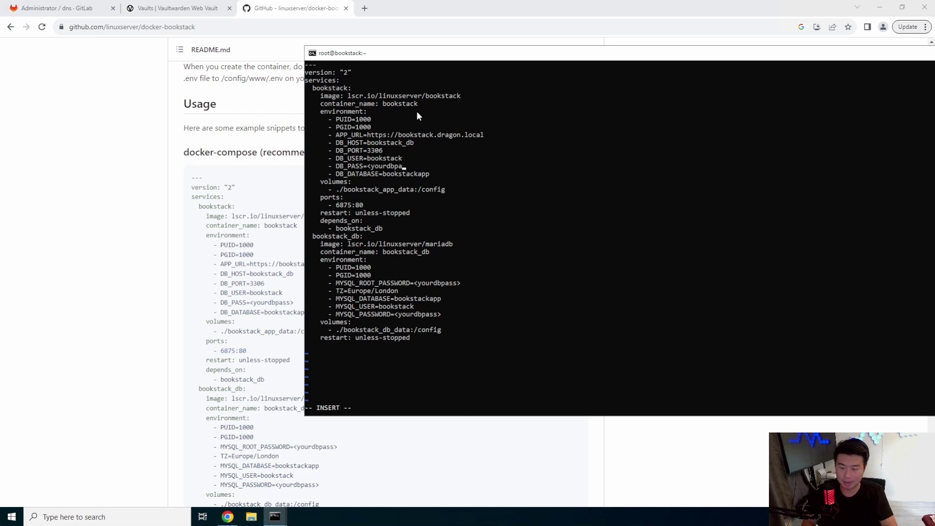
{"action": "key", "text": "BackSpace"}
{"action": "key", "text": "BackSpace"}
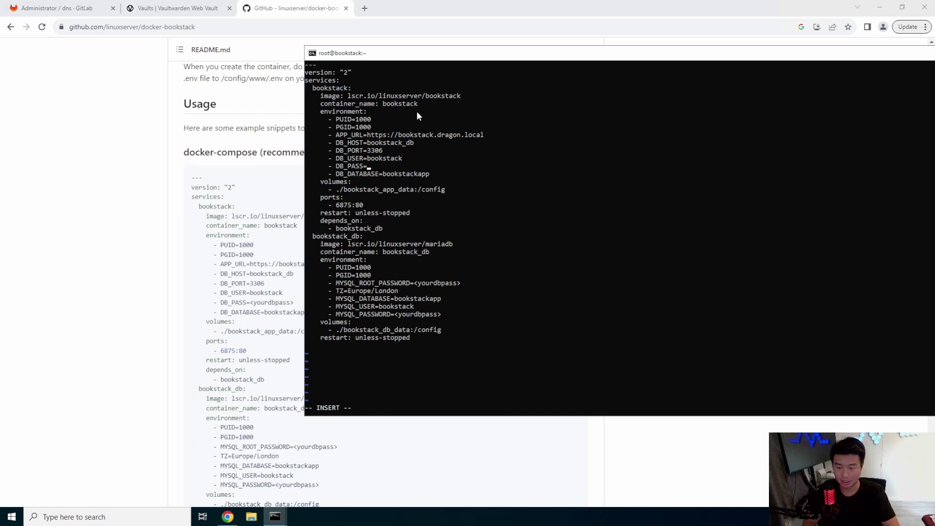
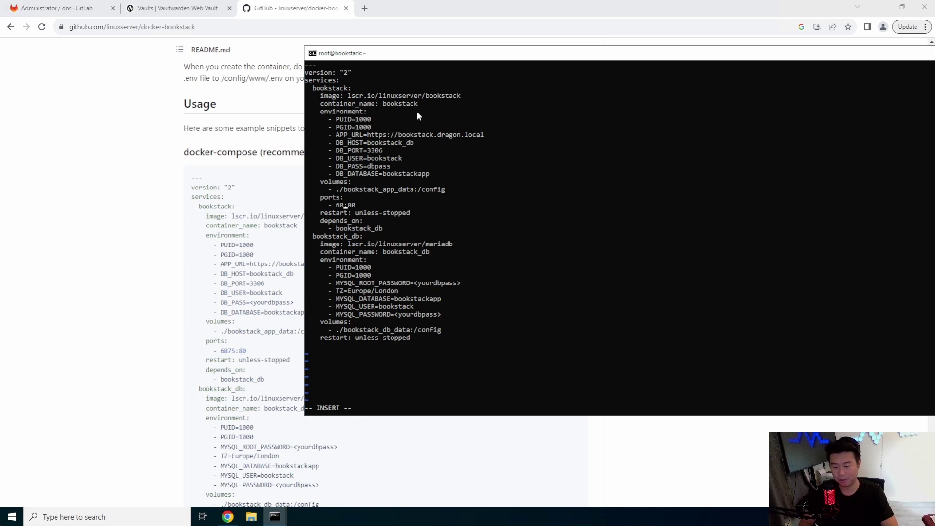
{"action": "type", "text": "8080"}
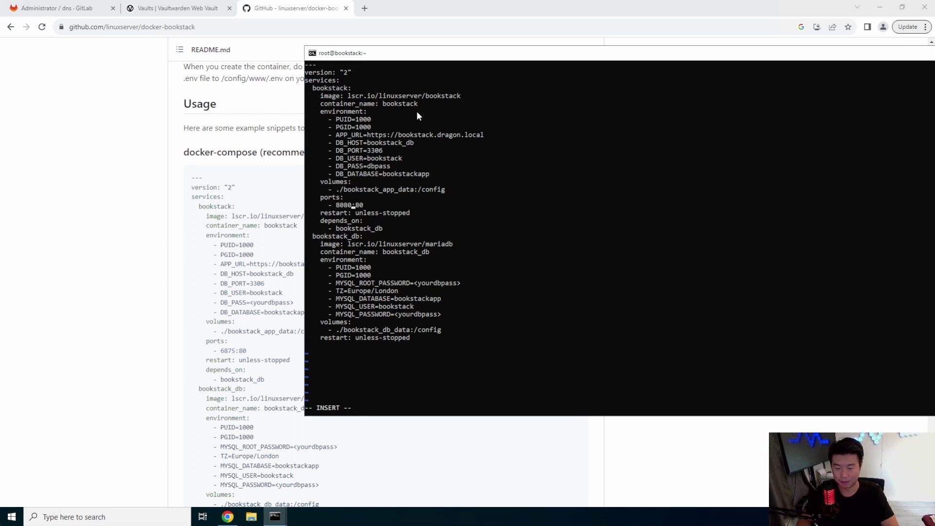
Fill in the MySQL root and user passwords and change TZ to America/Chicago.
{"action": "key", "text": "Down"}
{"action": "key", "text": "Down"}
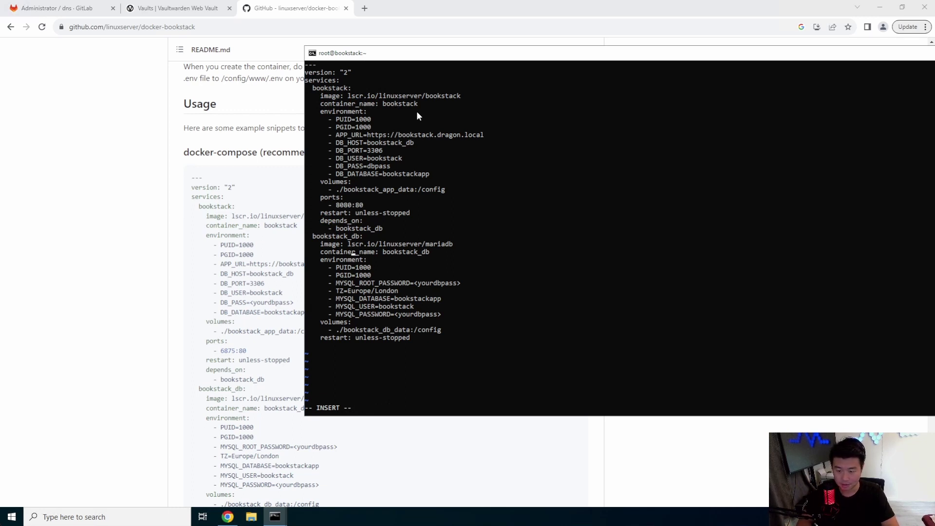
{"action": "key", "text": "Right"}
{"action": "key", "text": "Right"}
{"action": "key", "text": "Right"}
{"action": "key", "text": "Right"}
{"action": "key", "text": "Delete"}
{"action": "key", "text": "Delete"}
{"action": "key", "text": "Delete"}
{"action": "key", "text": "Delete"}
{"action": "key", "text": "Delete"}
{"action": "key", "text": "Delete"}
{"action": "key", "text": "Delete"}
{"action": "key", "text": "Delete"}
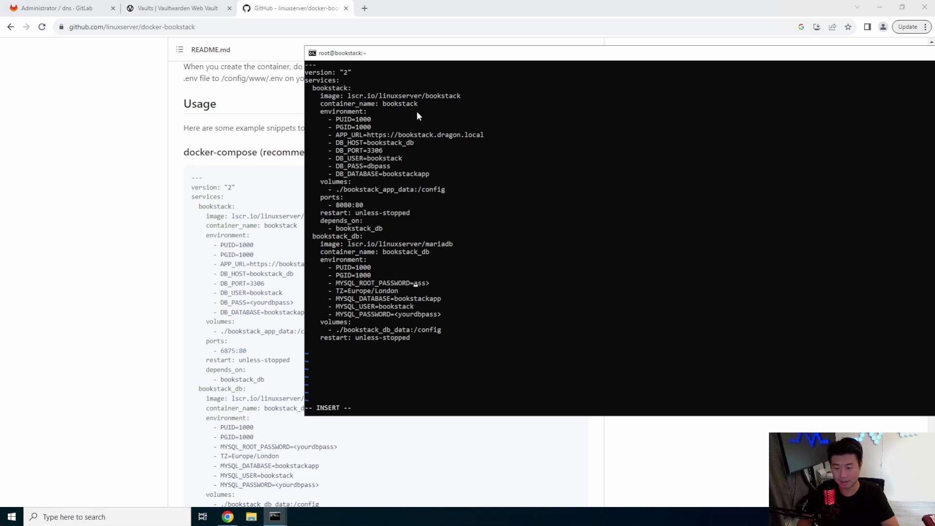
{"action": "key", "text": "Delete"}
{"action": "key", "text": "Delete"}
{"action": "key", "text": "Delete"}
{"action": "key", "text": "Delete"}
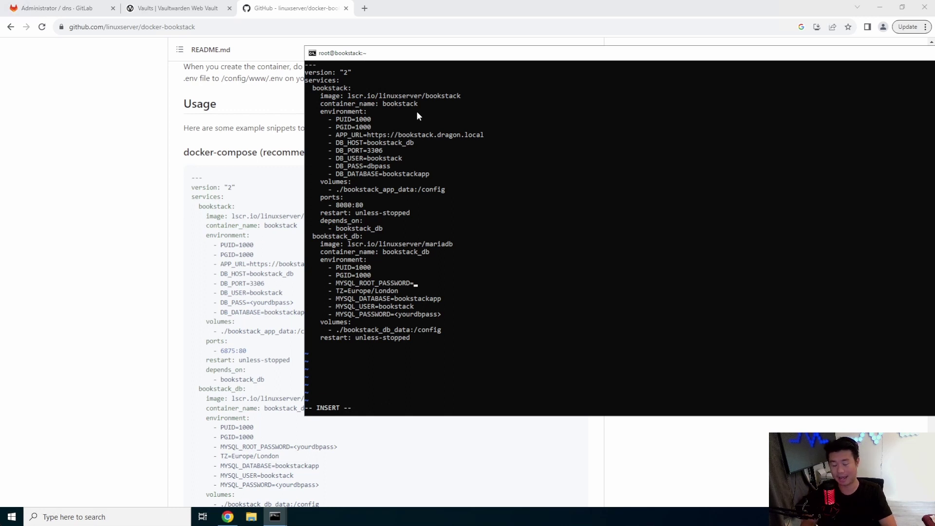
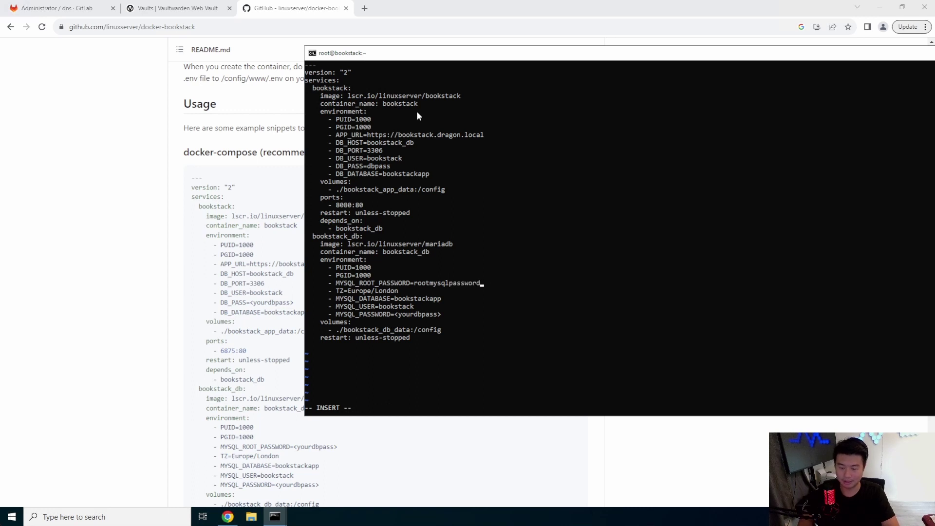
{"action": "key", "text": "BackSpace"}
{"action": "key", "text": "BackSpace"}
{"action": "key", "text": "BackSpace"}
{"action": "key", "text": "BackSpace"}
{"action": "key", "text": "BackSpace"}
{"action": "key", "text": "BackSpace"}
{"action": "key", "text": "BackSpace"}
{"action": "key", "text": "BackSpace"}
{"action": "key", "text": "BackSpace"}
{"action": "key", "text": "BackSpace"}
{"action": "key", "text": "BackSpace"}
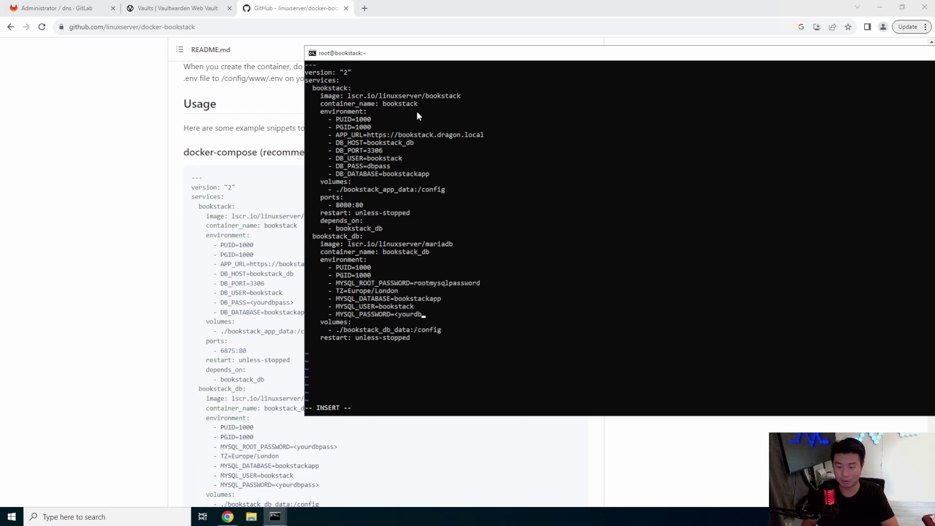
{"action": "key", "text": "BackSpace"}
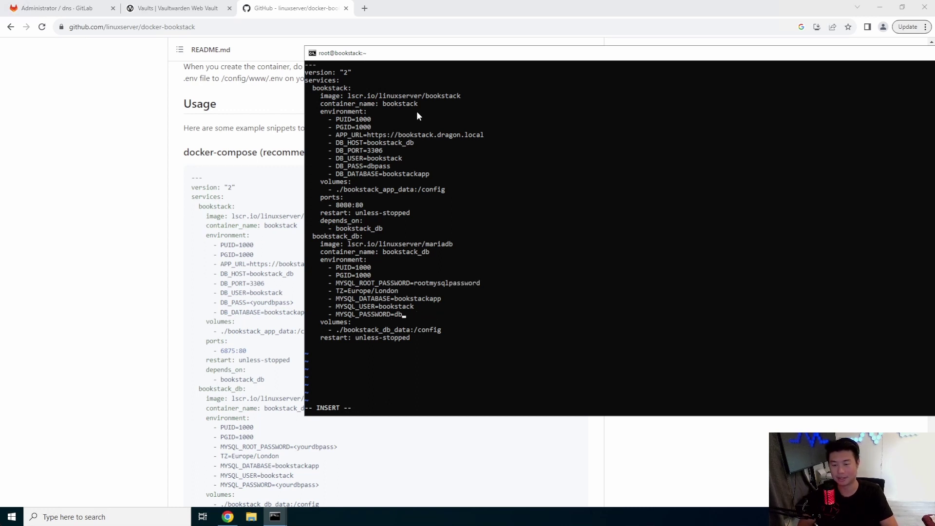
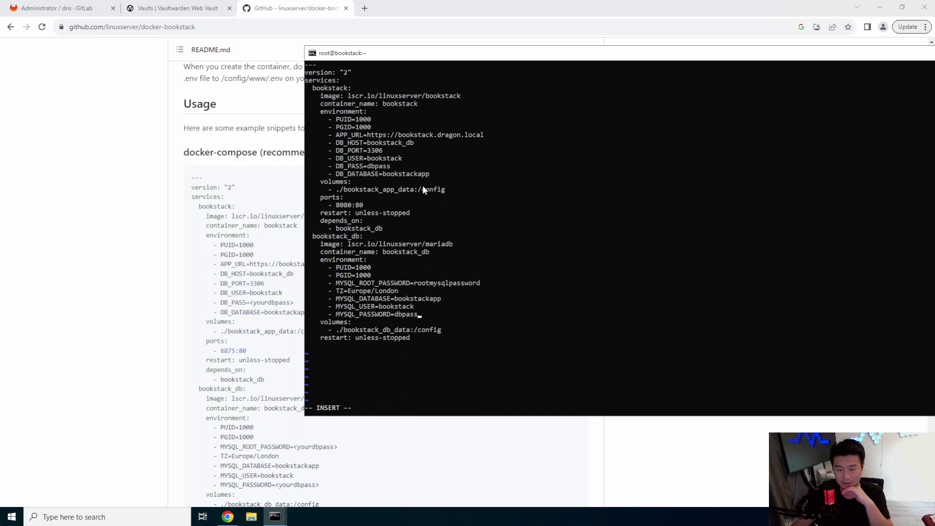
{"action": "key", "text": "Up"}
{"action": "key", "text": "BackSpace"}
{"action": "key", "text": "BackSpace"}
{"action": "key", "text": "BackSpace"}
{"action": "key", "text": "BackSpace"}
{"action": "key", "text": "BackSpace"}
{"action": "key", "text": "BackSpace"}
{"action": "key", "text": "BackSpace"}
{"action": "key", "text": "BackSpace"}
{"action": "key", "text": "BackSpace"}
{"action": "key", "text": "BackSpace"}
{"action": "key", "text": "BackSpace"}
{"action": "key", "text": "BackSpace"}
{"action": "key", "text": "BackSpace"}
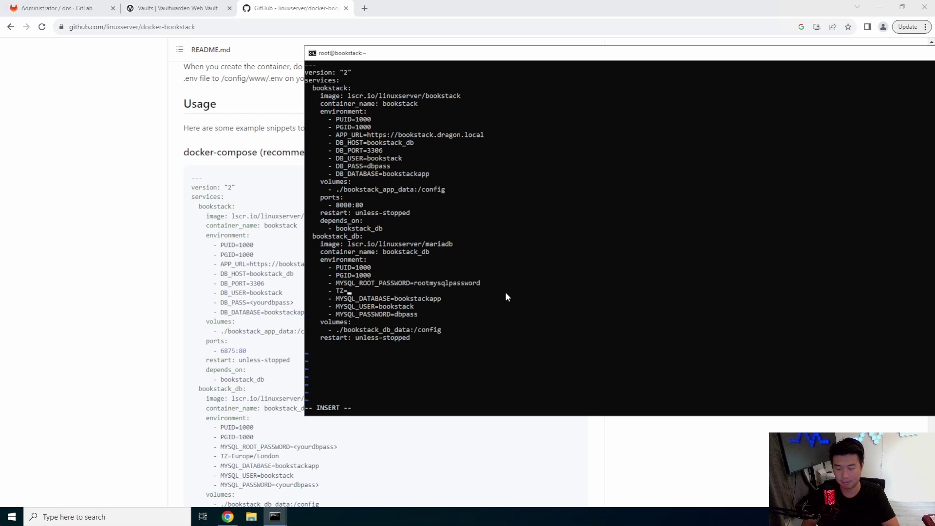
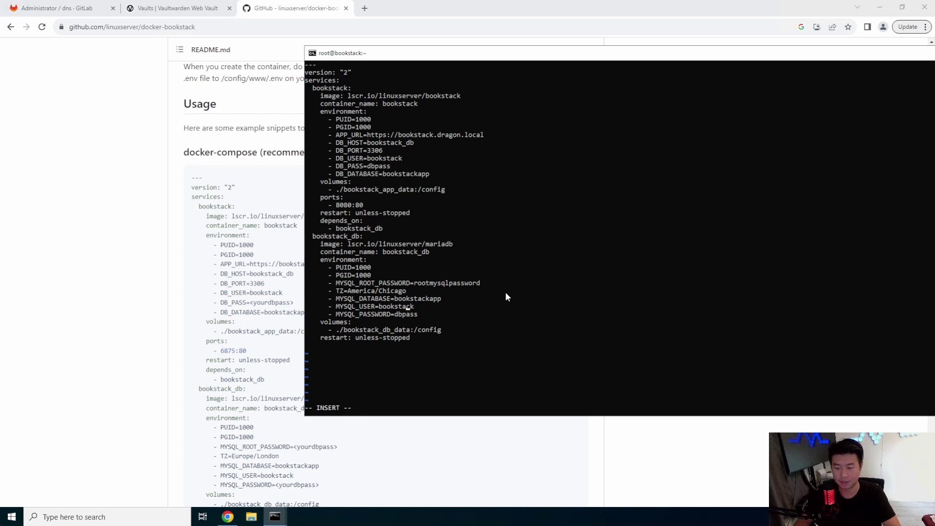
Save the compose file with :wq and install nginx using yum -y install nginx.
{"action": "key", "text": "Escape"}
{"action": "type", "text": ":wq"}
{"action": "key", "text": "Return"}
{"action": "type", "text": "y"}
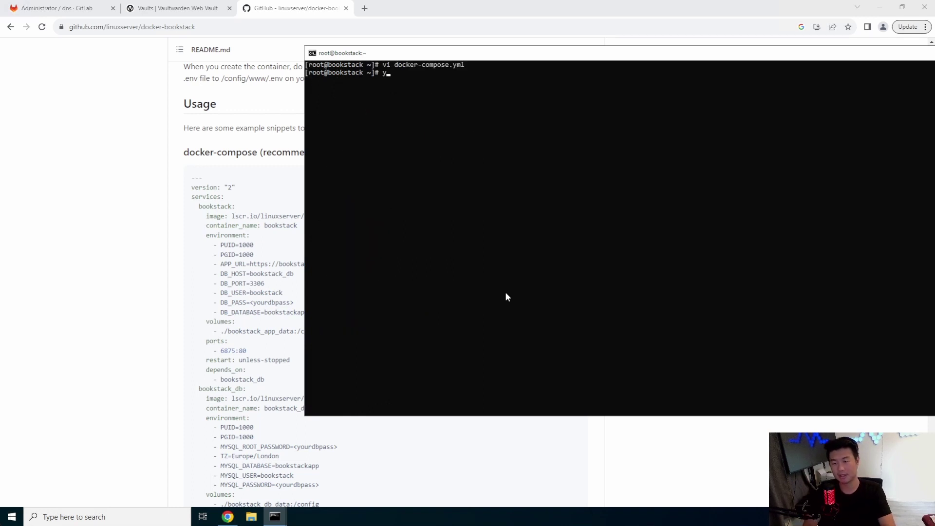
{"action": "type", "text": "um -y install nginx"}
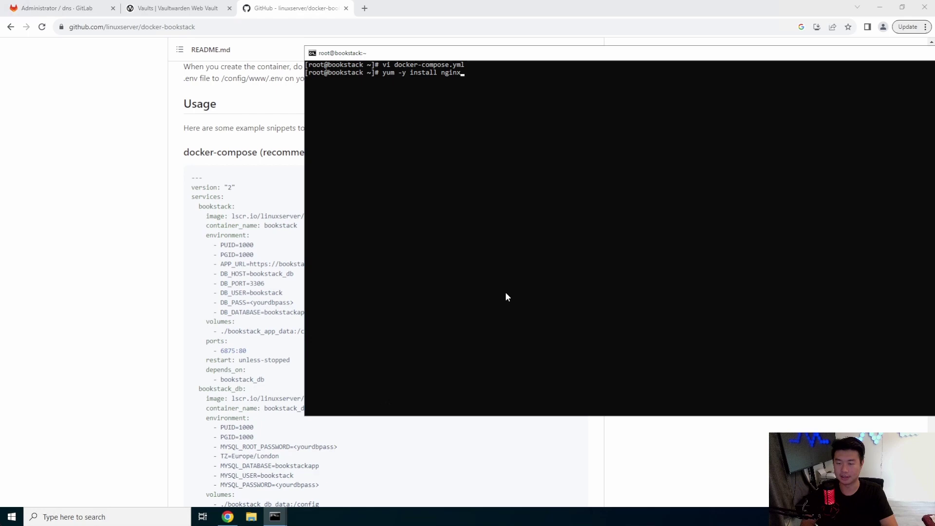
{"action": "key", "text": "Return"}
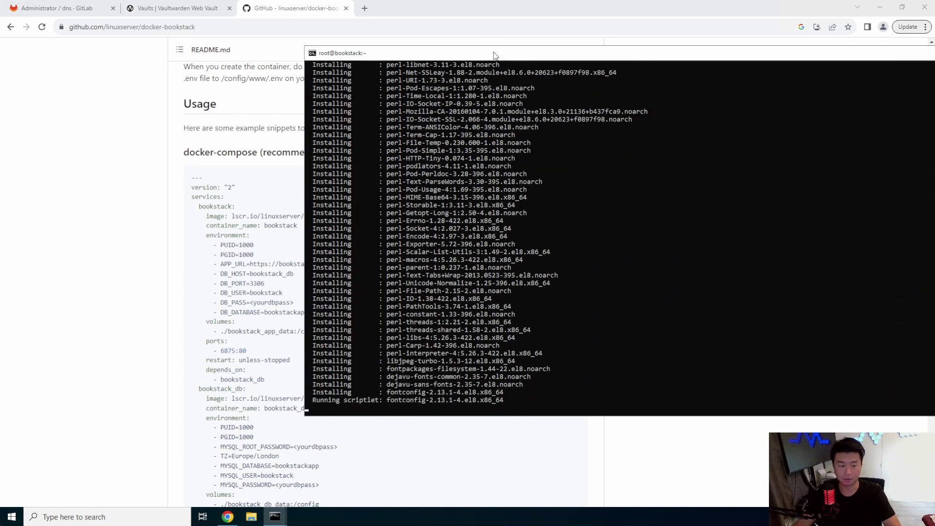
{"action": "left_click_drag", "start_coordinate": [489, 52], "coordinate": [294, 40]}
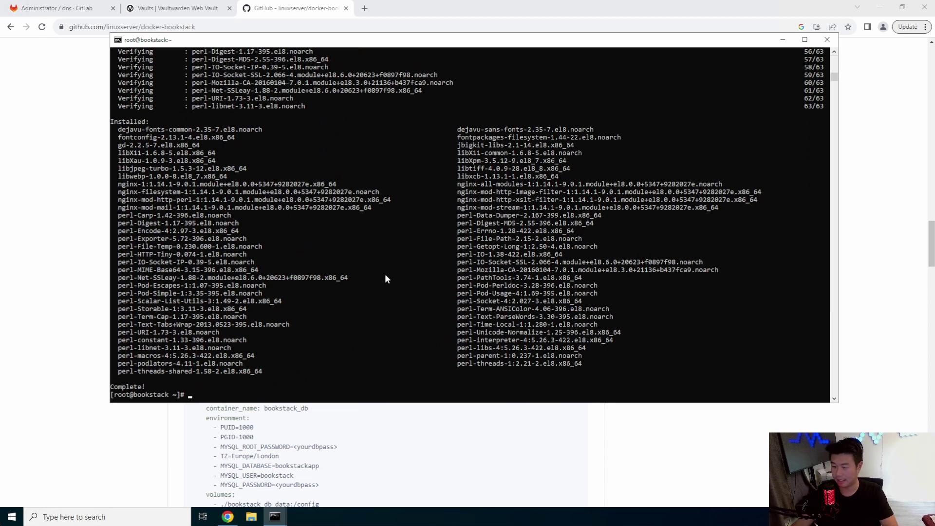
List the home directory and create the /etc/pki/nginx/private/ folder.
{"action": "type", "text": "ll"}
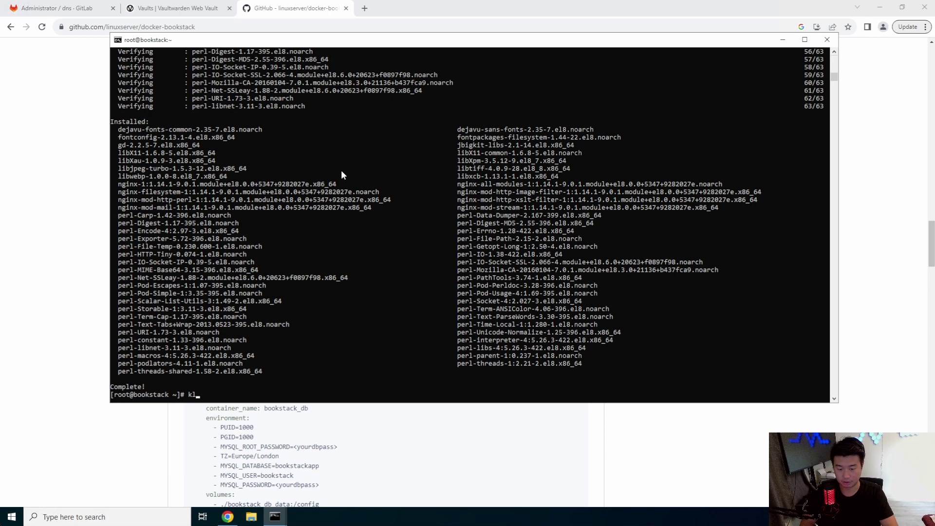
{"action": "key", "text": "Return"}
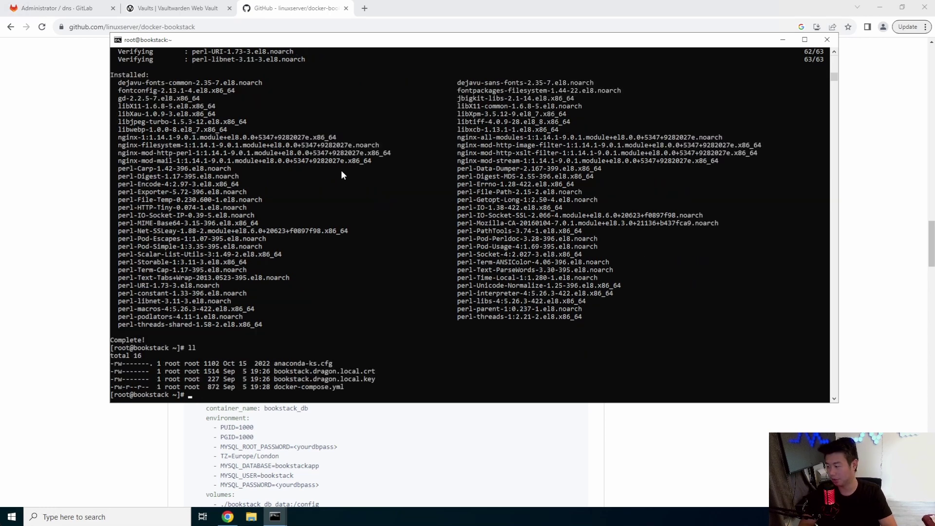
{"action": "type", "text": "mkdir -p /"}
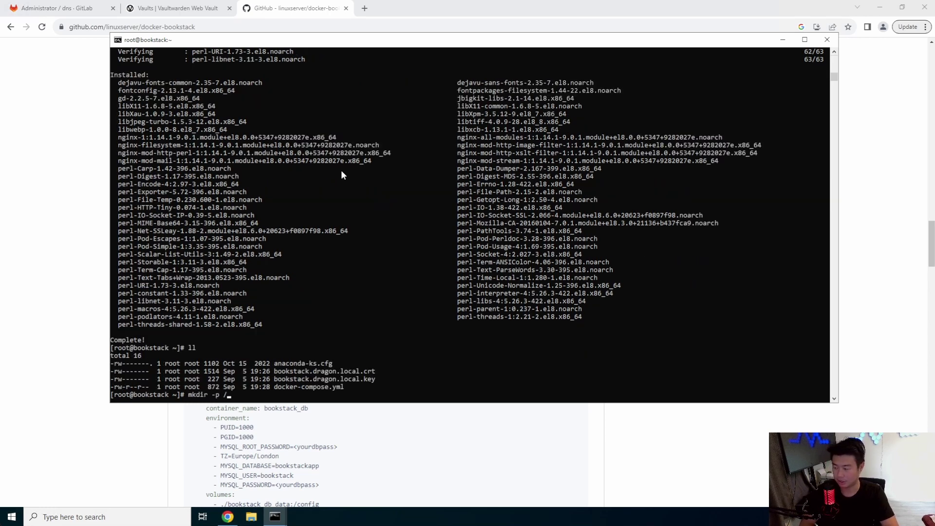
{"action": "type", "text": "etc/pki/n"}
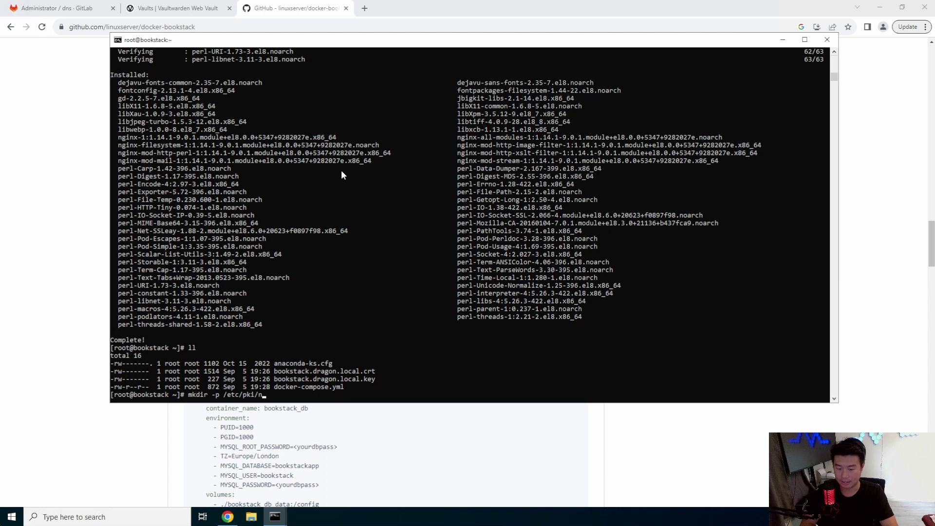
{"action": "type", "text": "ginx/private/"}
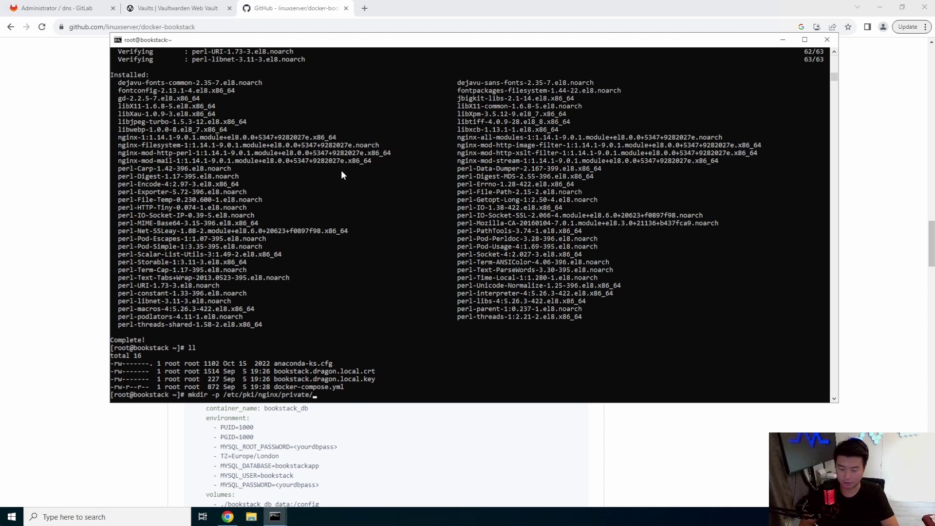
{"action": "key", "text": "Return"}
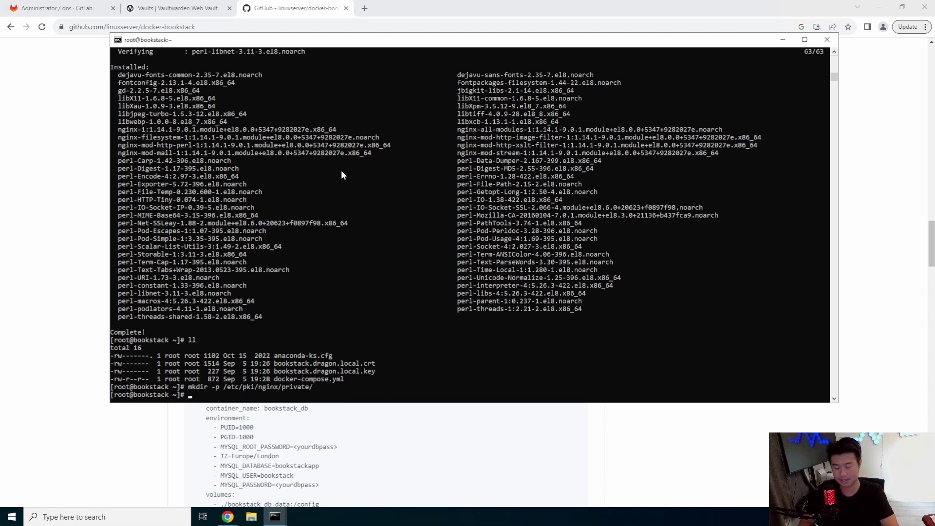
Move the bookstack.dragon.local key into /etc/pki/nginx/private/ and the certificate into /etc/pki/nginx/.
{"action": "type", "text": "mv boo"}
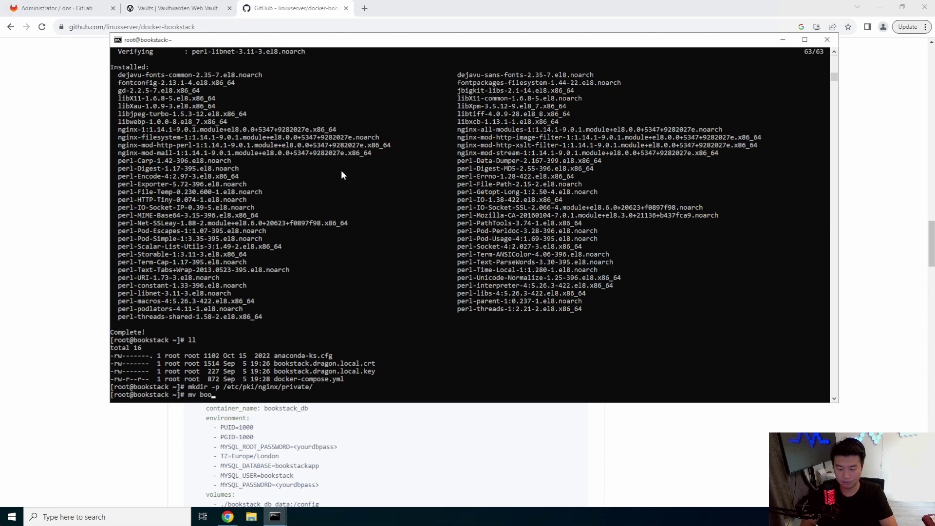
{"action": "key", "text": "Tab"}
{"action": "type", "text": "k"}
{"action": "key", "text": "Tab"}
{"action": "type", "text": "/"}
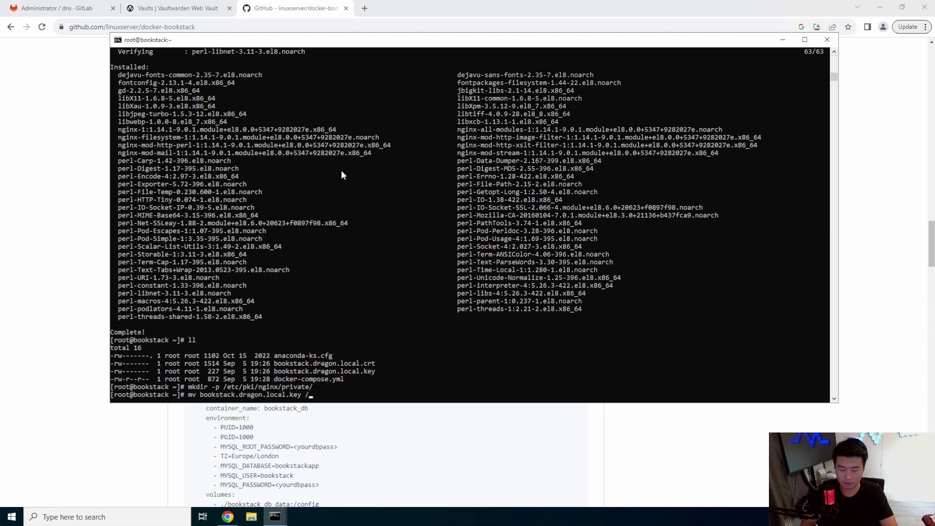
{"action": "type", "text": "etc/pki/nginx/pr"}
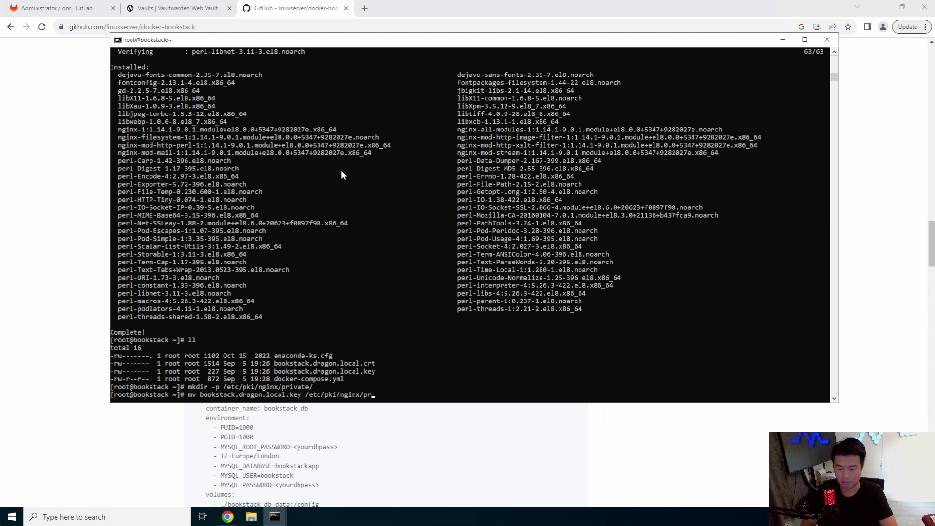
{"action": "key", "text": "Tab"}
{"action": "key", "text": "Return"}
{"action": "type", "text": "mv "}
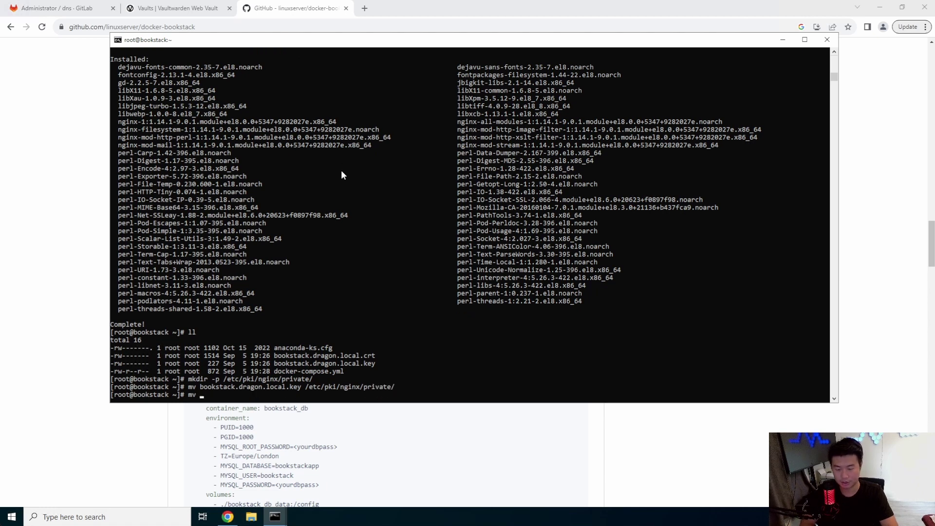
{"action": "type", "text": "b"}
{"action": "key", "text": "Tab"}
{"action": "type", "text": "/"}
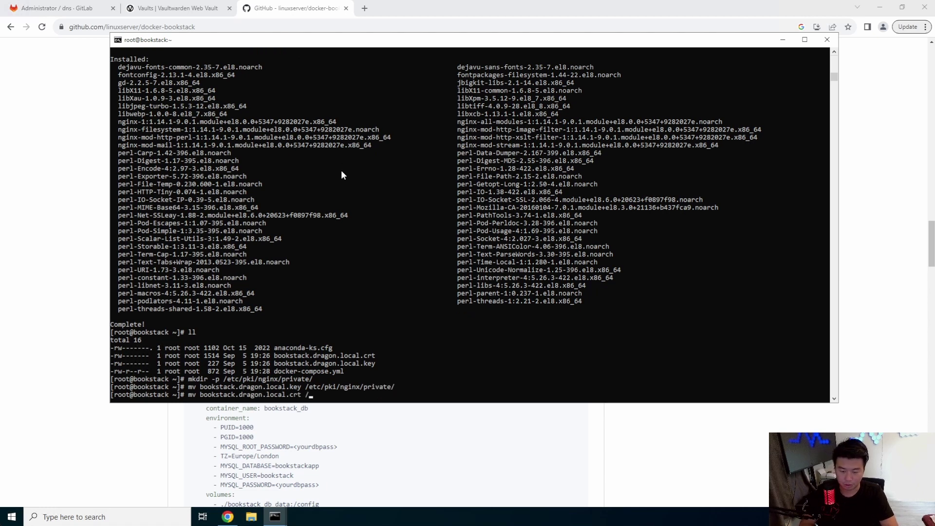
{"action": "type", "text": "etc/pki/nginx/"}
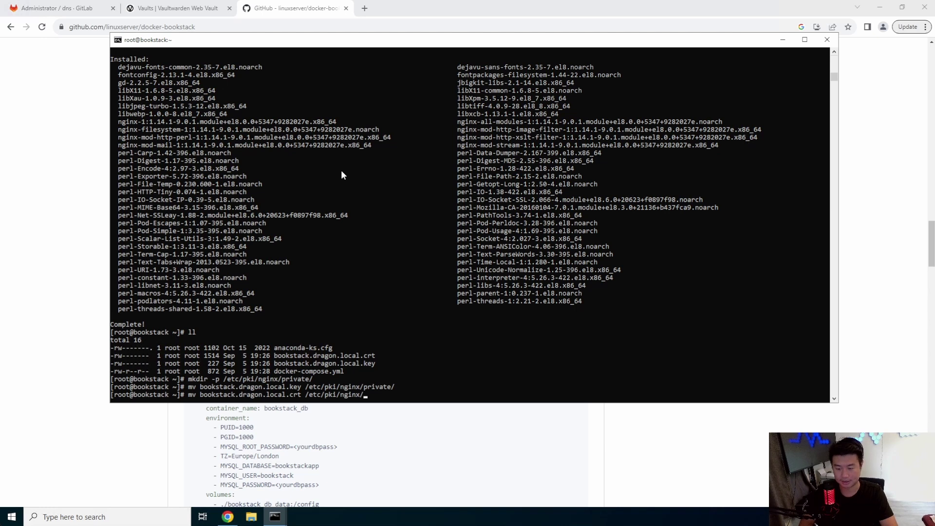
{"action": "key", "text": "Return"}
{"action": "key", "text": "ctrl+l"}
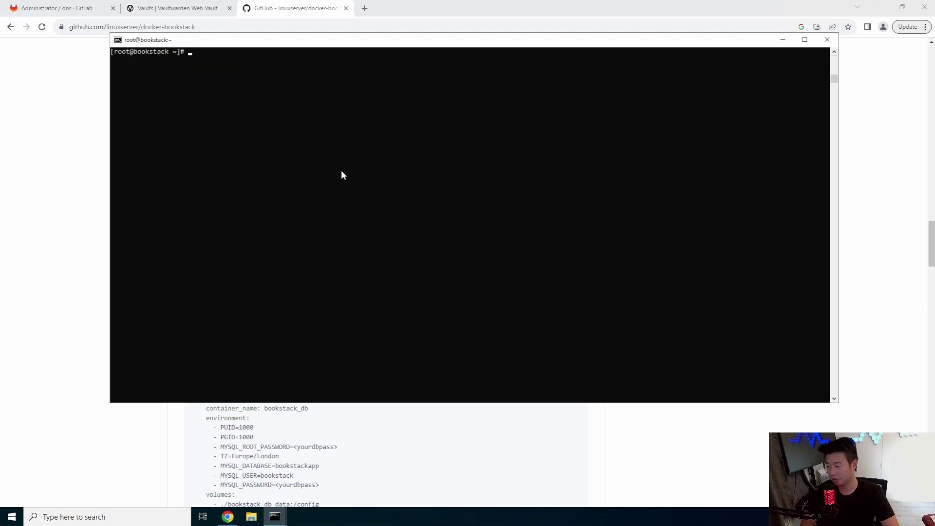
Open /etc/nginx/nginx.conf in vi and uncomment the TLS server block's opening lines.
{"action": "type", "text": "vi /etc"}
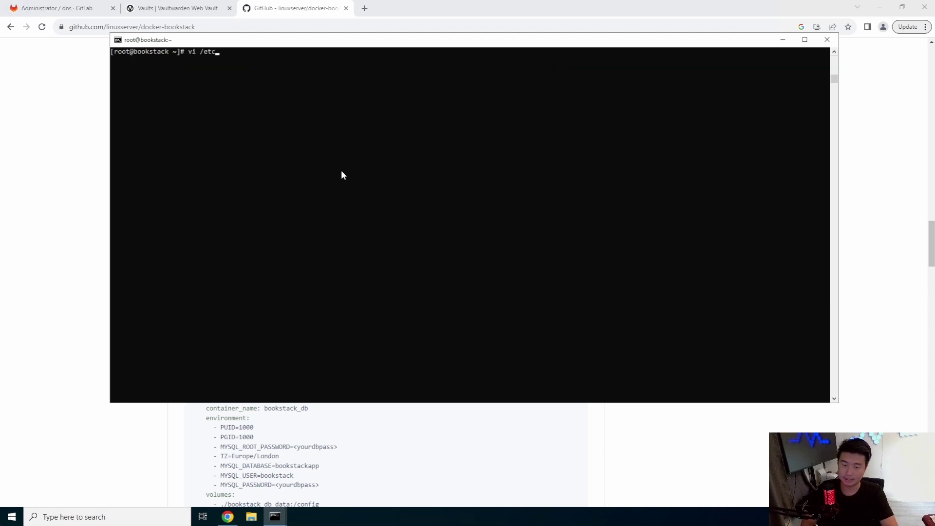
{"action": "type", "text": "/nginx/nginx.conf"}
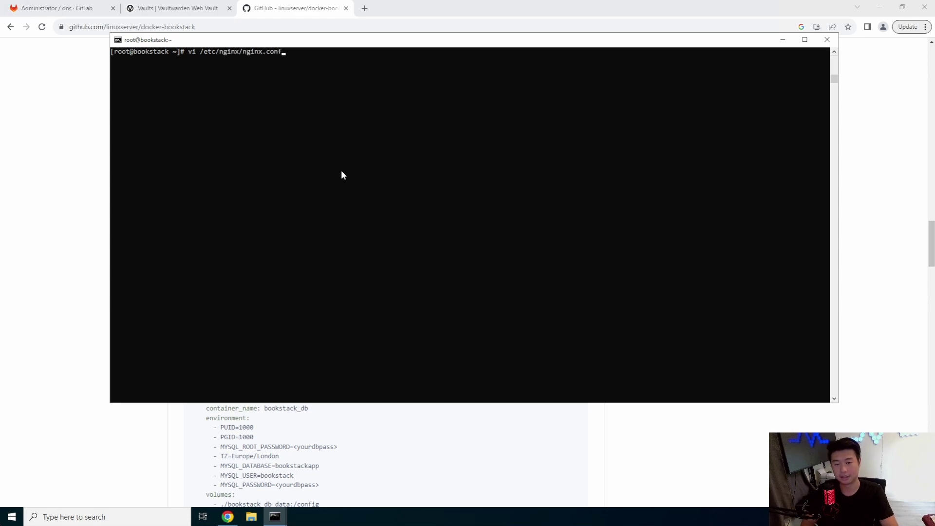
{"action": "key", "text": "Return"}
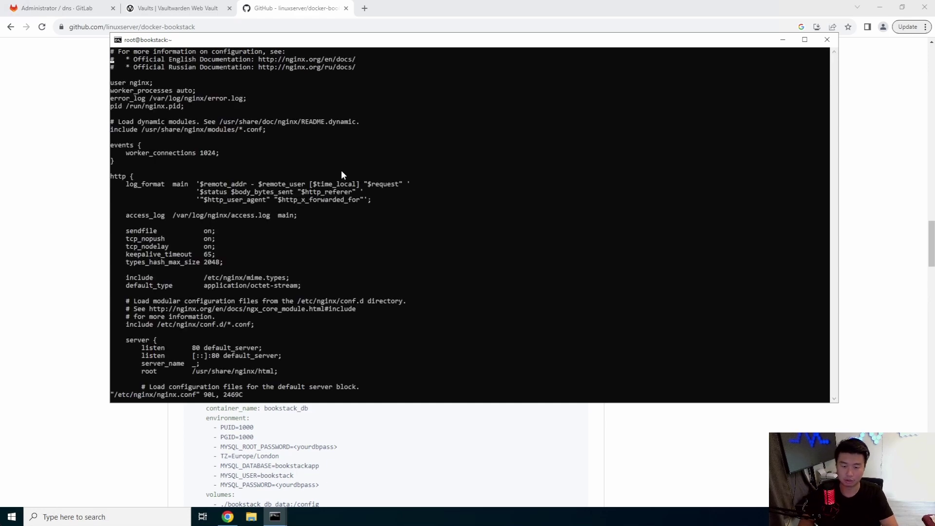
{"action": "key", "text": "Down"}
{"action": "key", "text": "Down"}
{"action": "key", "text": "Down"}
{"action": "key", "text": "Down"}
{"action": "key", "text": "Down"}
{"action": "key", "text": "Down"}
{"action": "key", "text": "Down"}
{"action": "key", "text": "Down"}
{"action": "key", "text": "Down"}
{"action": "key", "text": "Down"}
{"action": "key", "text": "Down"}
{"action": "key", "text": "Down"}
{"action": "key", "text": "Down"}
{"action": "key", "text": "Down"}
{"action": "key", "text": "Down"}
{"action": "key", "text": "Down"}
{"action": "key", "text": "Down"}
{"action": "key", "text": "Down"}
{"action": "key", "text": "Down"}
{"action": "key", "text": "Down"}
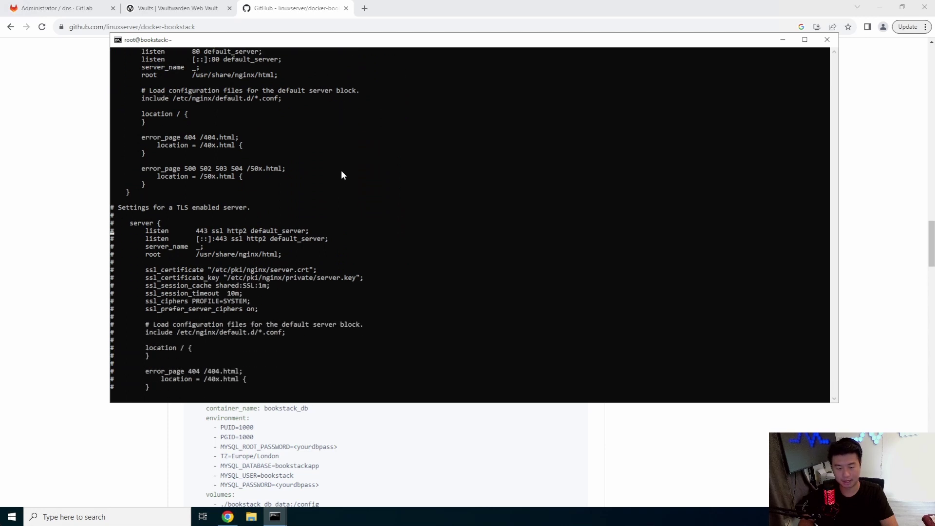
{"action": "key", "text": "i"}
{"action": "key", "text": "Delete"}
{"action": "key", "text": "Down"}
{"action": "key", "text": "Delete"}
{"action": "key", "text": "Down"}
{"action": "key", "text": "Delete"}
{"action": "key", "text": "Down"}
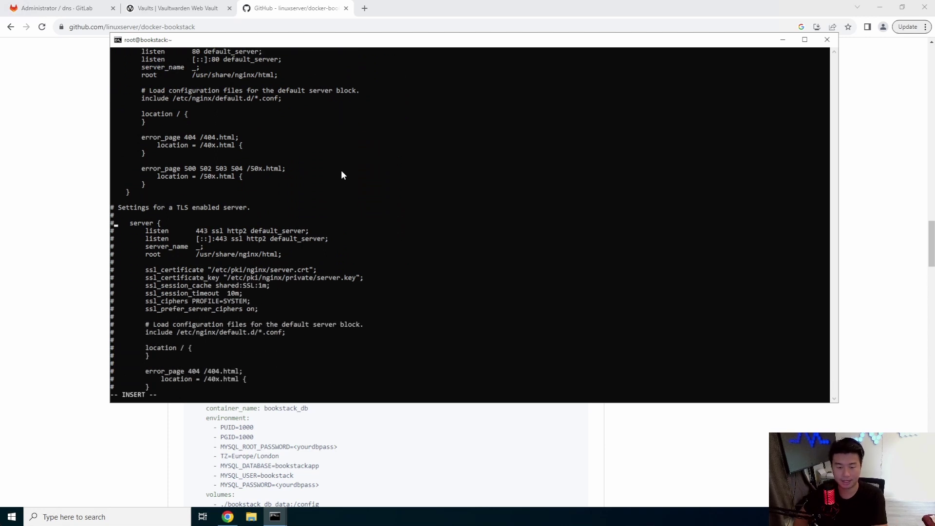
Uncomment the listen 443, root, certificate, ssl, location and error page lines.
{"action": "key", "text": "Delete"}
{"action": "key", "text": "Down"}
{"action": "key", "text": "Delete"}
{"action": "key", "text": "Down"}
{"action": "key", "text": "Delete"}
{"action": "key", "text": "Down"}
{"action": "key", "text": "Delete"}
{"action": "key", "text": "Down"}
{"action": "key", "text": "Delete"}
{"action": "key", "text": "Down"}
{"action": "key", "text": "Delete"}
{"action": "key", "text": "Down"}
{"action": "key", "text": "Delete"}
{"action": "key", "text": "Down"}
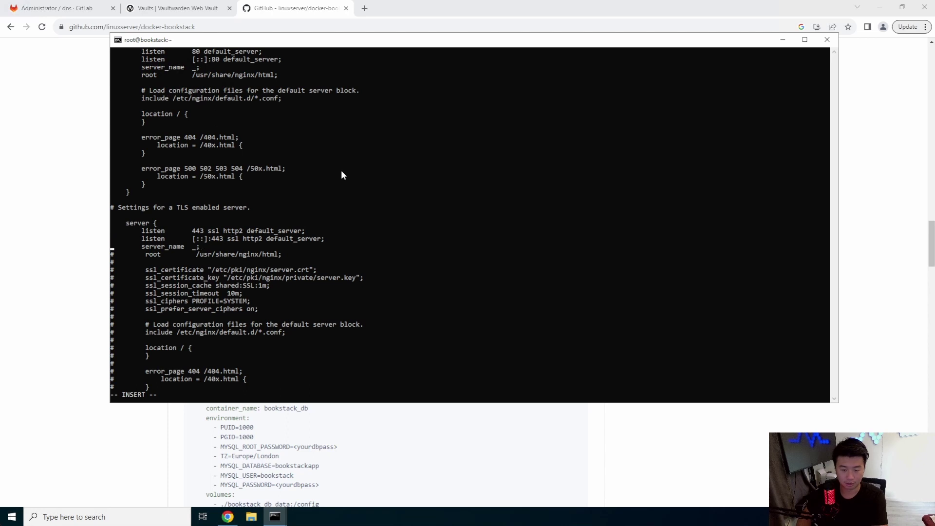
{"action": "key", "text": "Delete"}
{"action": "key", "text": "Down"}
{"action": "key", "text": "Delete"}
{"action": "key", "text": "Down"}
{"action": "key", "text": "Delete"}
{"action": "key", "text": "Down"}
{"action": "key", "text": "Delete"}
{"action": "key", "text": "Down"}
{"action": "key", "text": "Delete"}
{"action": "key", "text": "Down"}
{"action": "key", "text": "Delete"}
{"action": "key", "text": "Down"}
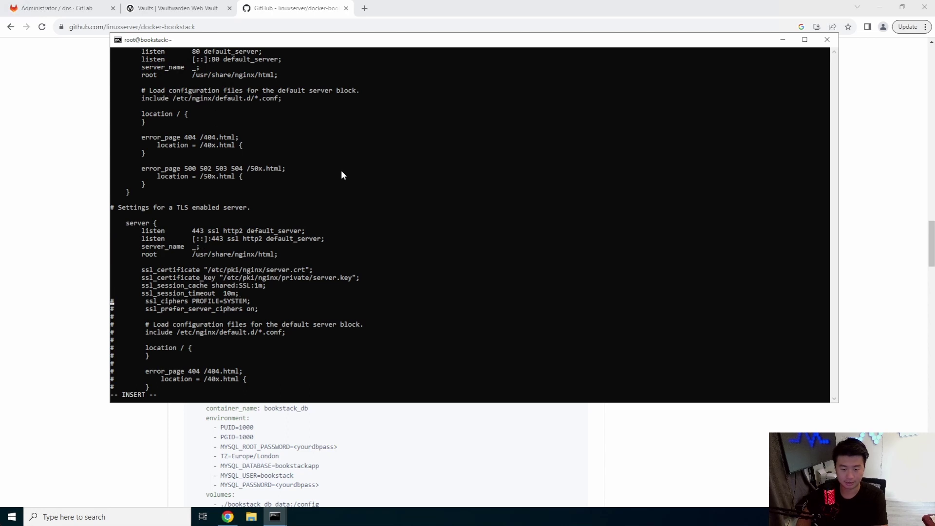
{"action": "key", "text": "Delete"}
{"action": "key", "text": "Down"}
{"action": "key", "text": "Delete"}
{"action": "key", "text": "Down"}
{"action": "key", "text": "Delete"}
{"action": "key", "text": "Down"}
{"action": "key", "text": "Delete"}
{"action": "key", "text": "Down"}
{"action": "key", "text": "Delete"}
{"action": "key", "text": "Down"}
{"action": "key", "text": "Delete"}
{"action": "key", "text": "Down"}
{"action": "key", "text": "Delete"}
{"action": "key", "text": "Down"}
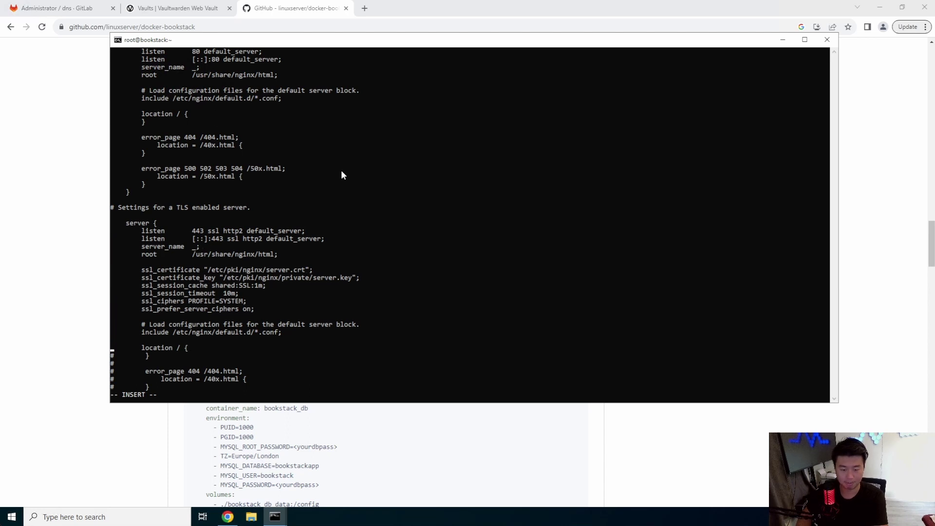
{"action": "key", "text": "Down"}
{"action": "key", "text": "Delete"}
{"action": "key", "text": "Down"}
{"action": "key", "text": "Delete"}
{"action": "key", "text": "Down"}
{"action": "key", "text": "Delete"}
{"action": "key", "text": "Down"}
{"action": "key", "text": "Delete"}
{"action": "key", "text": "Down"}
{"action": "key", "text": "Delete"}
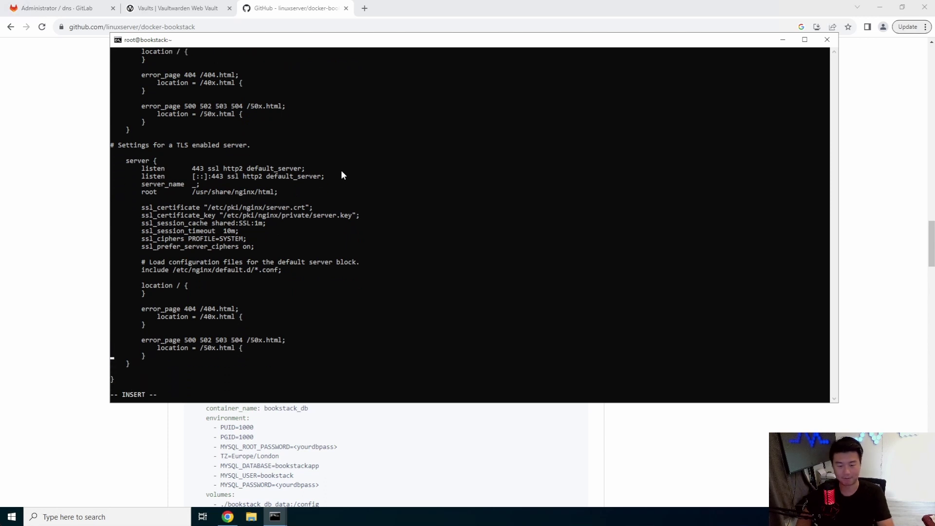
{"action": "key", "text": "Right"}
{"action": "key", "text": "Right"}
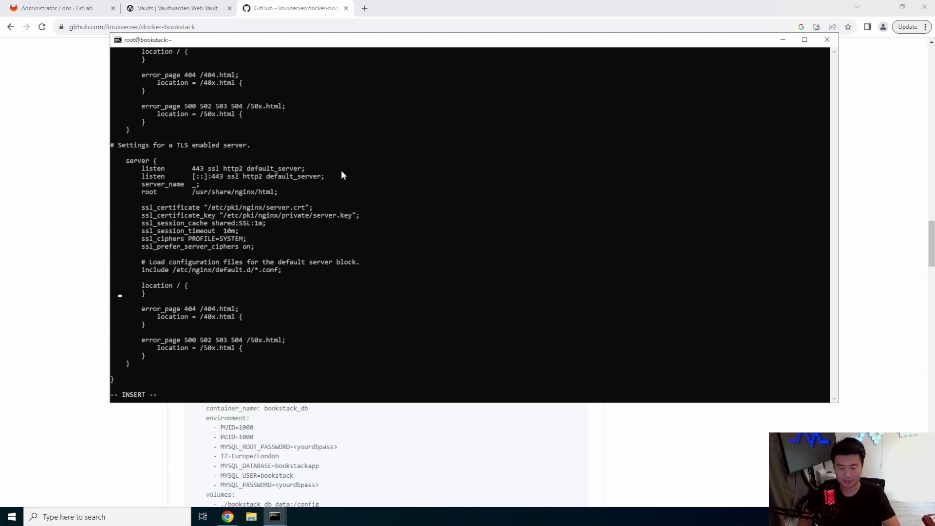
{"action": "key", "text": "Right"}
{"action": "key", "text": "Right"}
{"action": "key", "text": "Return"}
{"action": "key", "text": "Tab"}
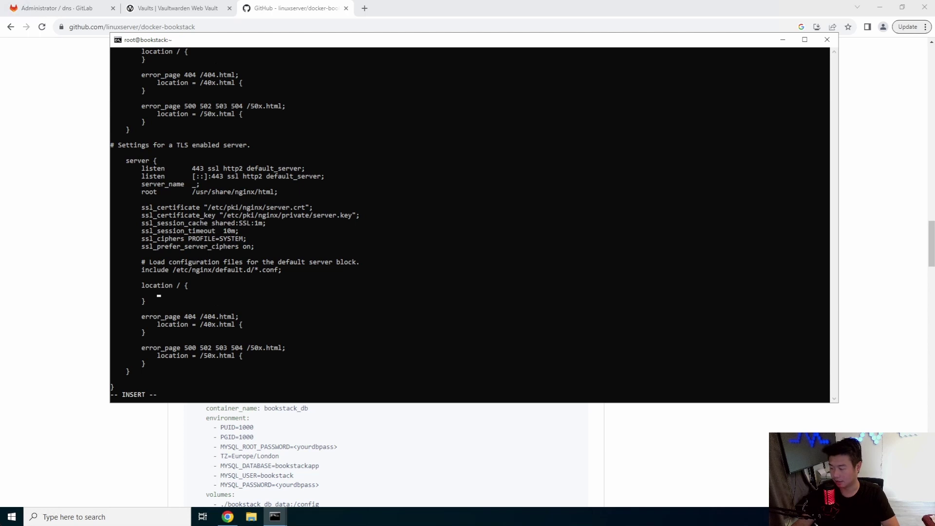
{"action": "left_click", "coordinate": [284, 232]}
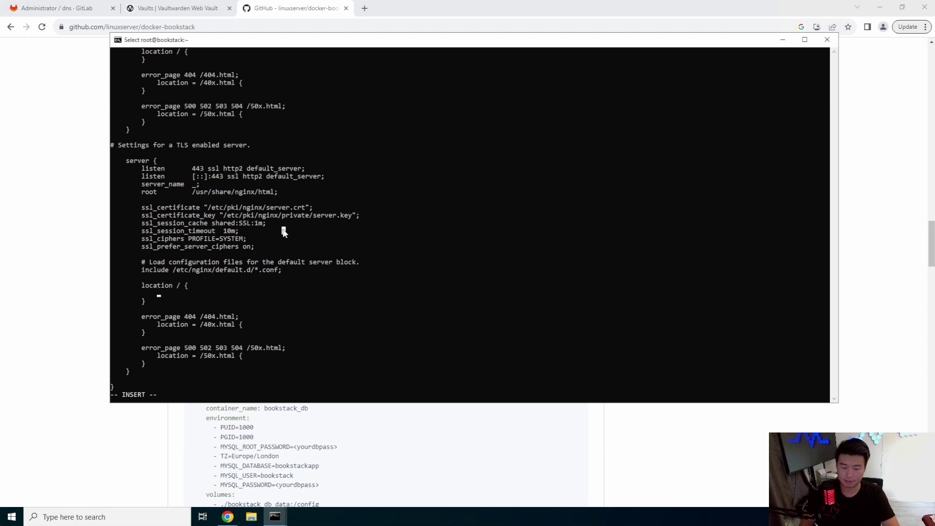
{"action": "type", "text": "proxy_pass"}
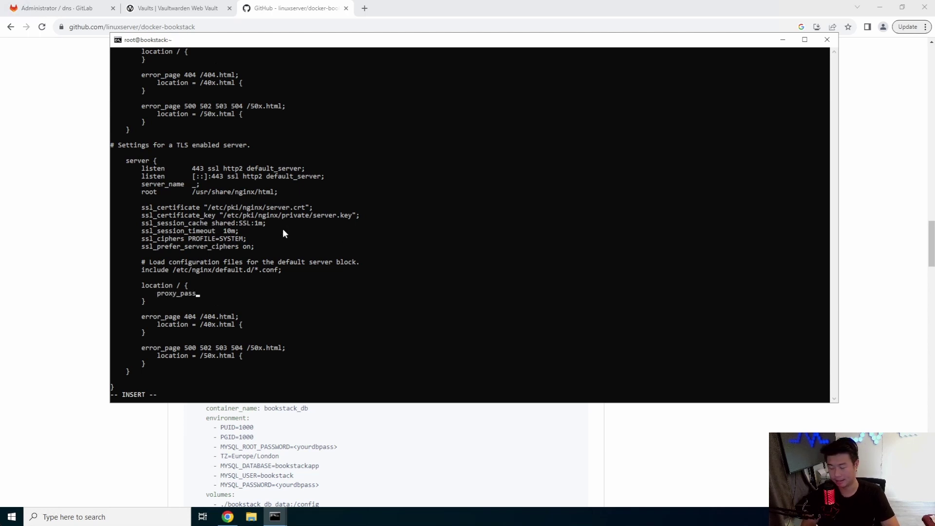
{"action": "type", "text": " http://localho"}
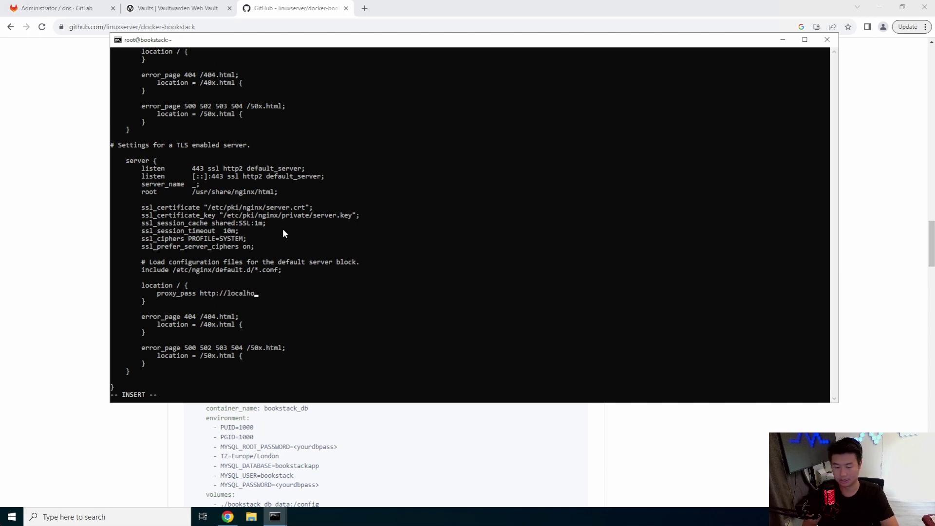
{"action": "type", "text": "st:8080;"}
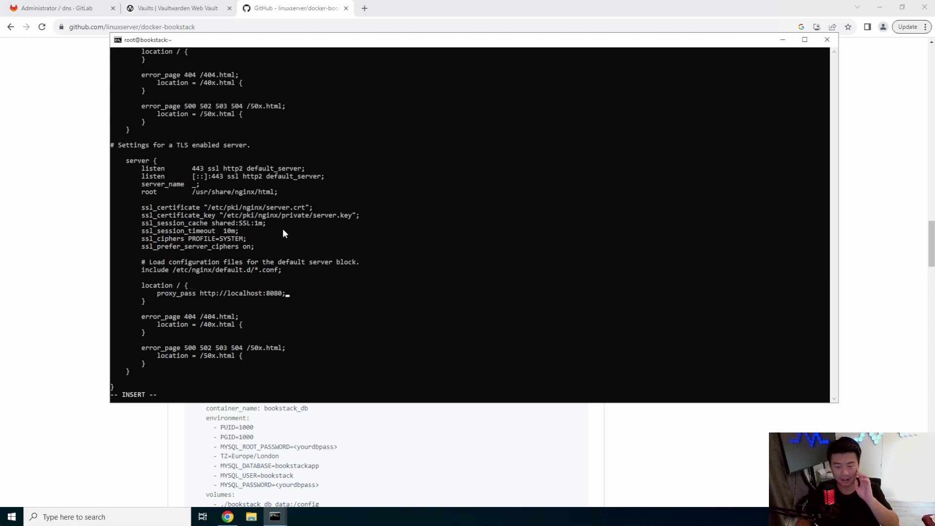
Rename server.crt and server.key to bookstack.dragon.local files and save the config.
{"action": "key", "text": "Left"}
{"action": "key", "text": "Left"}
{"action": "key", "text": "Left"}
{"action": "key", "text": "Left"}
{"action": "key", "text": "Up"}
{"action": "key", "text": "Up"}
{"action": "key", "text": "Up"}
{"action": "key", "text": "Up"}
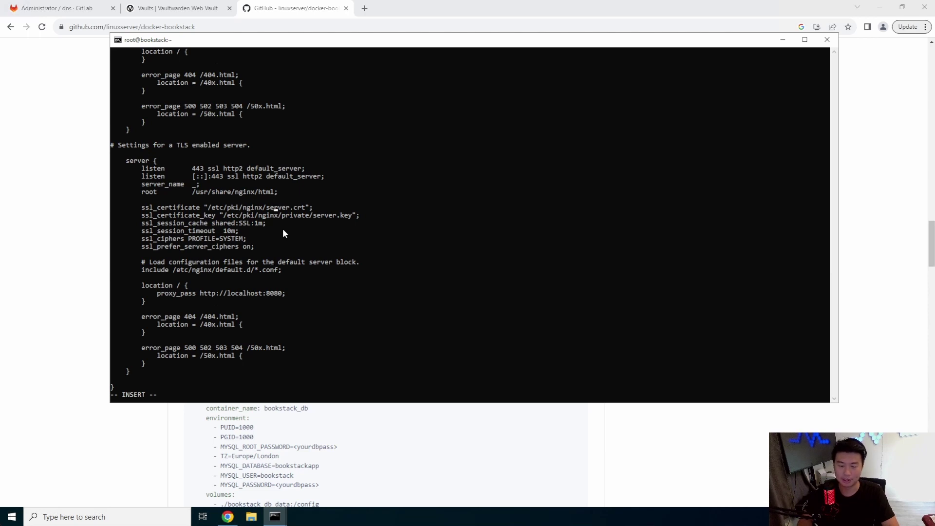
{"action": "key", "text": "BackSpace"}
{"action": "key", "text": "BackSpace"}
{"action": "key", "text": "BackSpace"}
{"action": "key", "text": "BackSpace"}
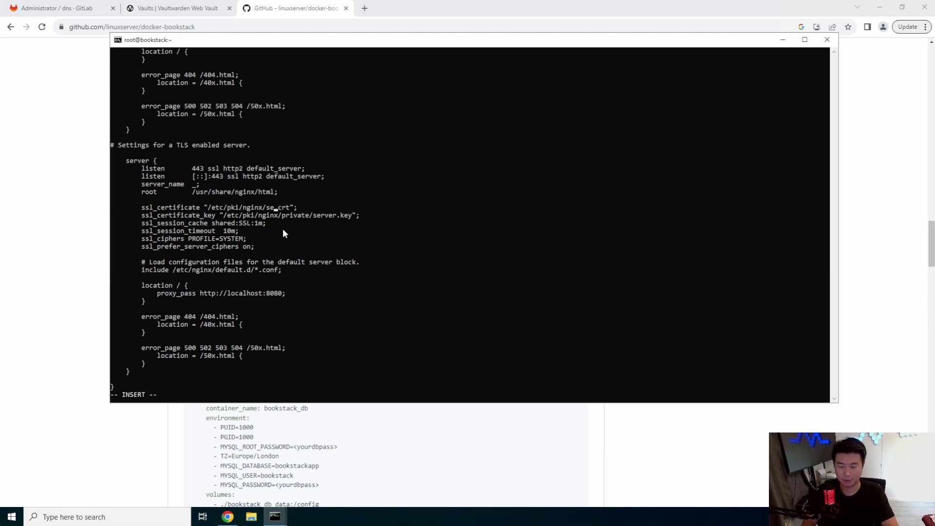
{"action": "type", "text": "bookstack.drago"}
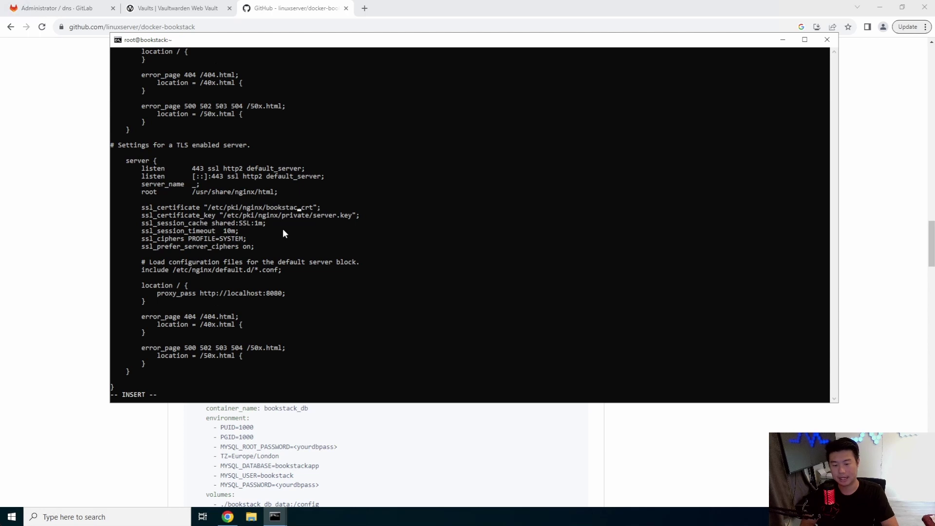
{"action": "type", "text": "n.local"}
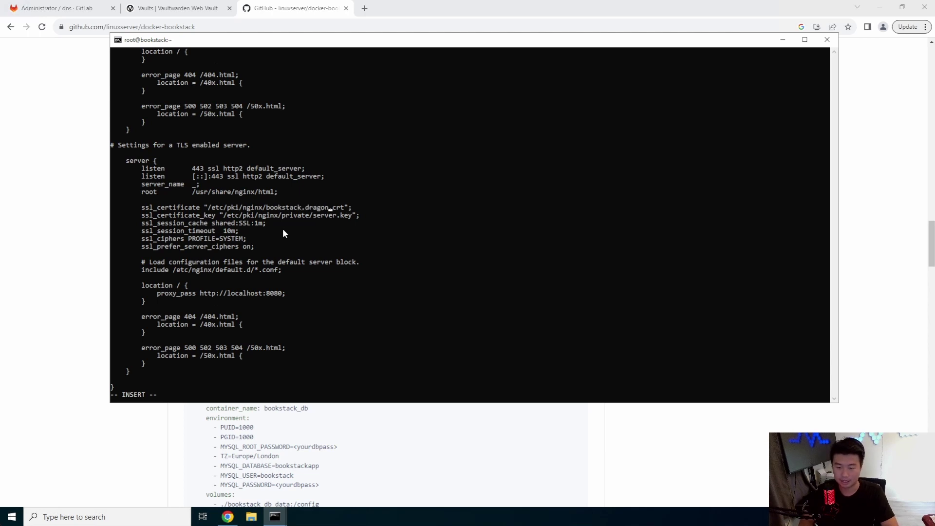
{"action": "key", "text": "Down"}
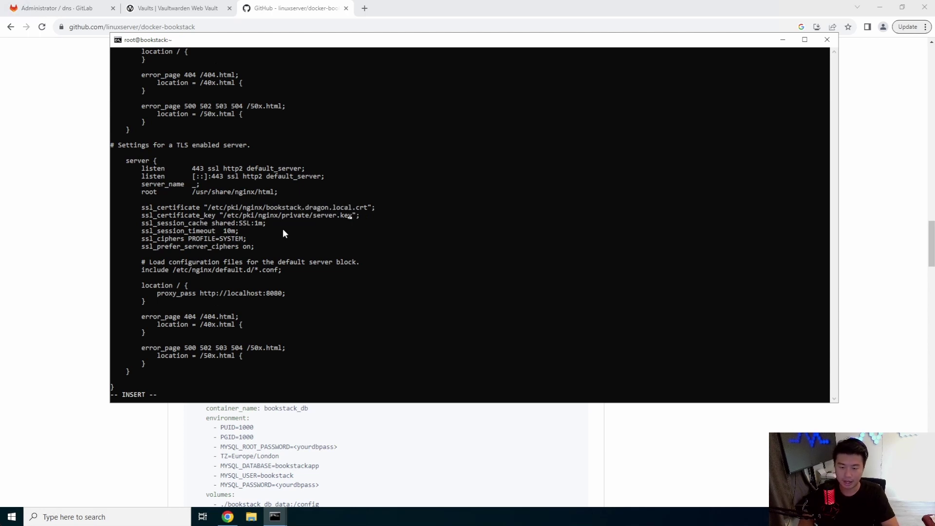
{"action": "key", "text": "Left"}
{"action": "key", "text": "Left"}
{"action": "key", "text": "Left"}
{"action": "key", "text": "Left"}
{"action": "key", "text": "BackSpace"}
{"action": "key", "text": "BackSpace"}
{"action": "key", "text": "BackSpace"}
{"action": "key", "text": "BackSpace"}
{"action": "key", "text": "BackSpace"}
{"action": "key", "text": "BackSpace"}
{"action": "type", "text": "bookstack.dragon"}
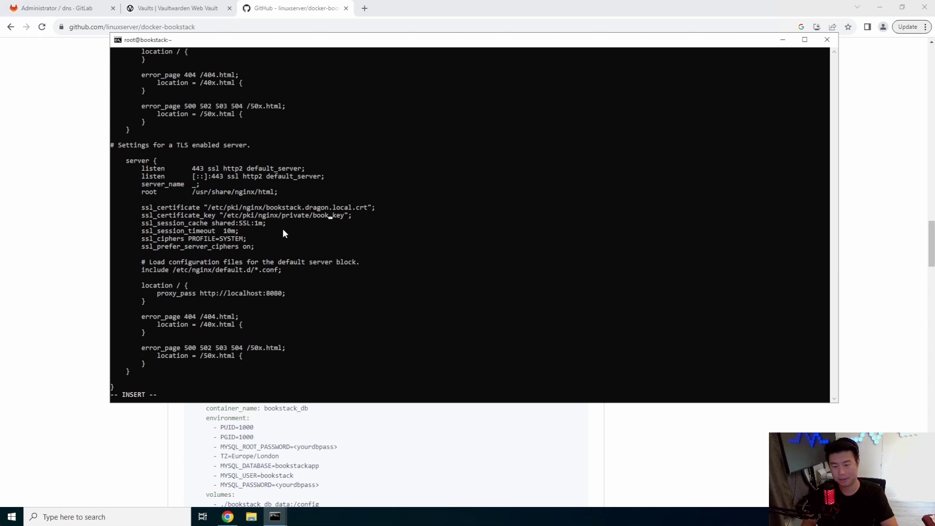
{"action": "type", "text": ".local"}
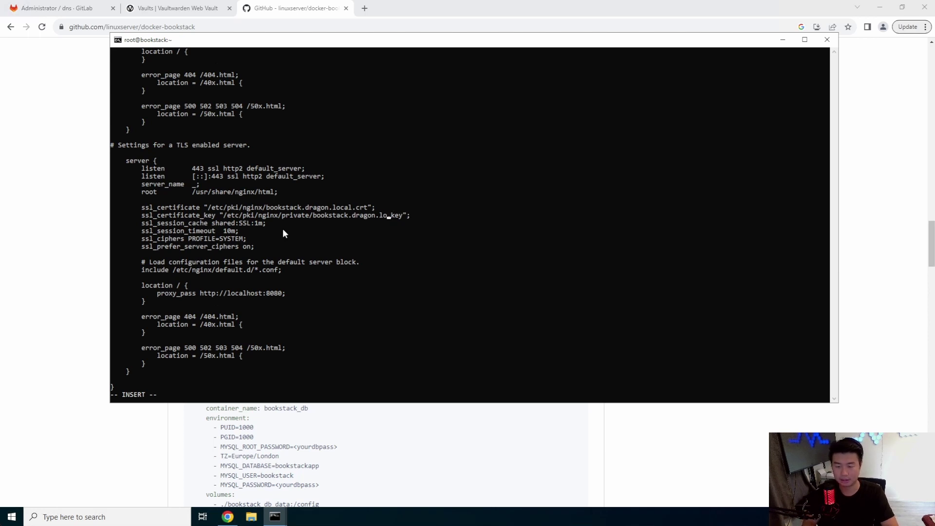
{"action": "key", "text": "Escape"}
{"action": "type", "text": ":wq"}
{"action": "key", "text": "Return"}
Restart nginx, run docker-compose up -d, and check the bookstack containers with docker ps -a.
{"action": "type", "text": "syst"}
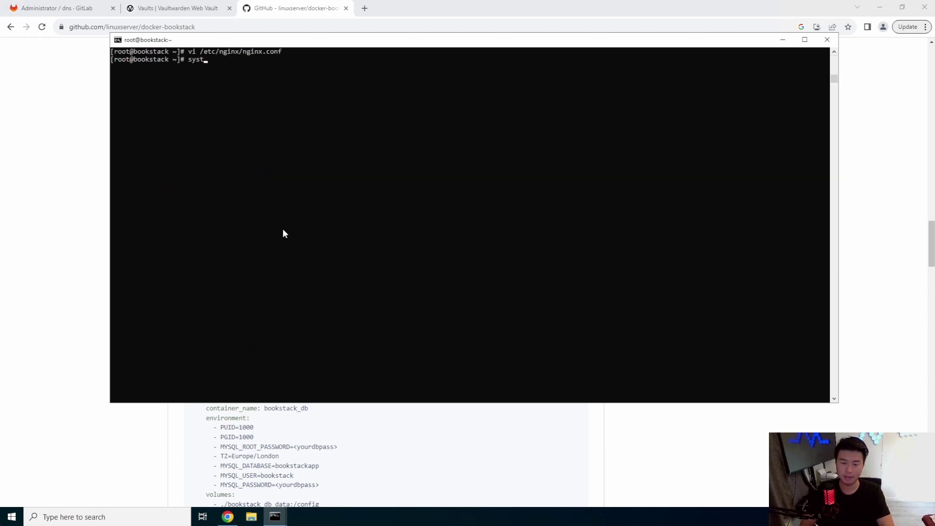
{"action": "type", "text": "emctl restart nginx"}
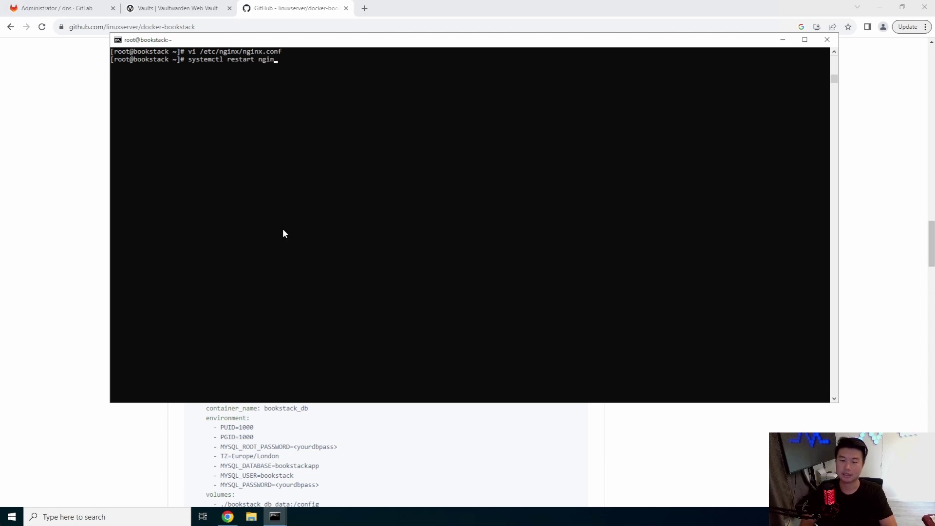
{"action": "key", "text": "Return"}
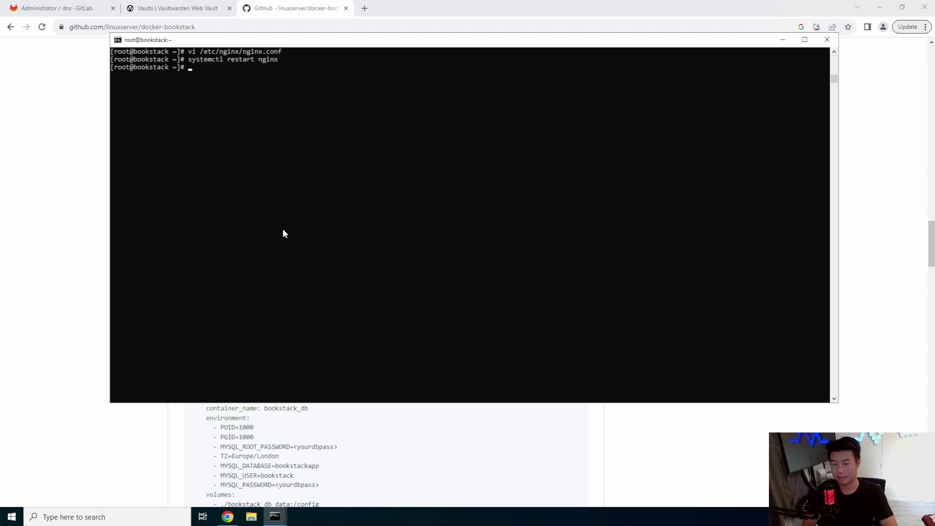
{"action": "type", "text": "docker"}
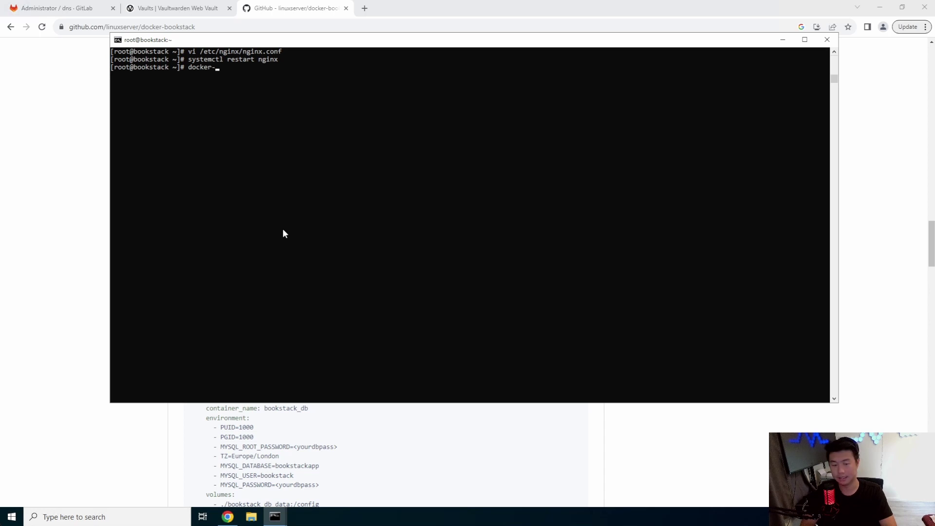
{"action": "type", "text": "-compose "}
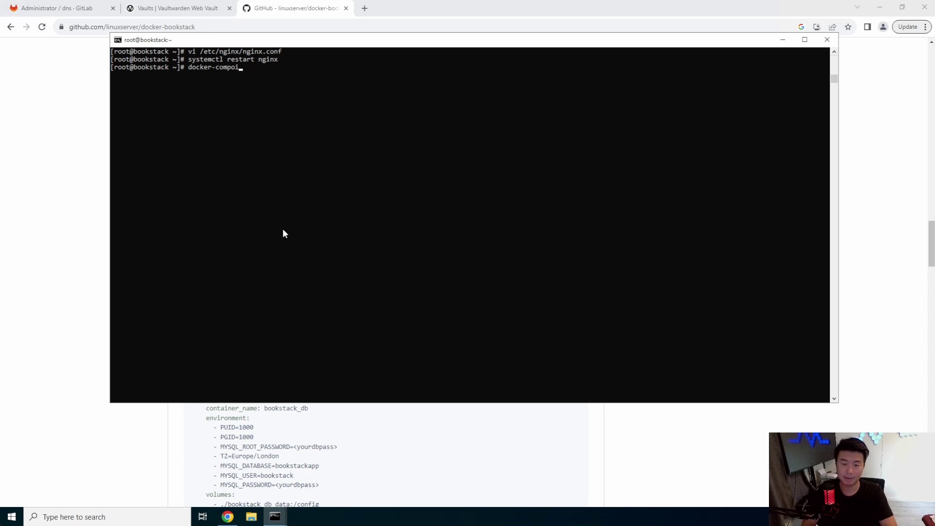
{"action": "type", "text": "up -d"}
{"action": "key", "text": "Return"}
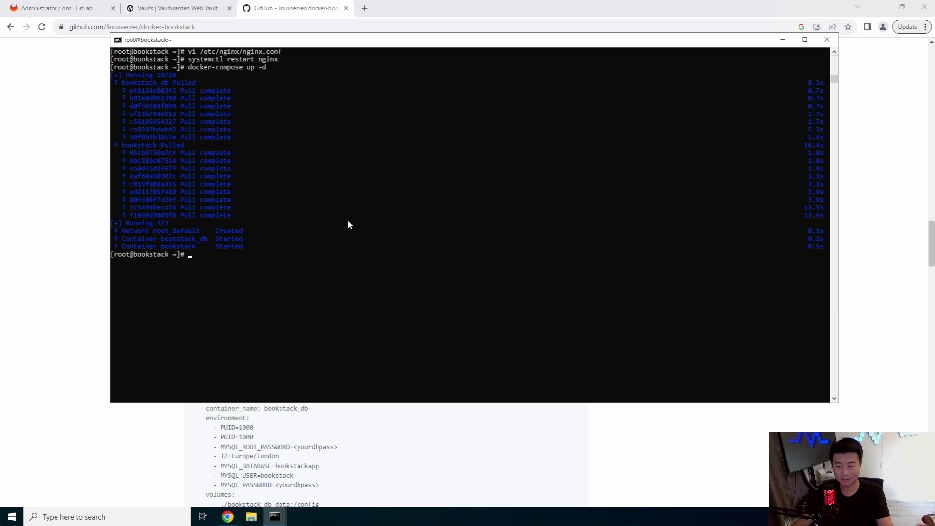
{"action": "type", "text": "docker ps -a"}
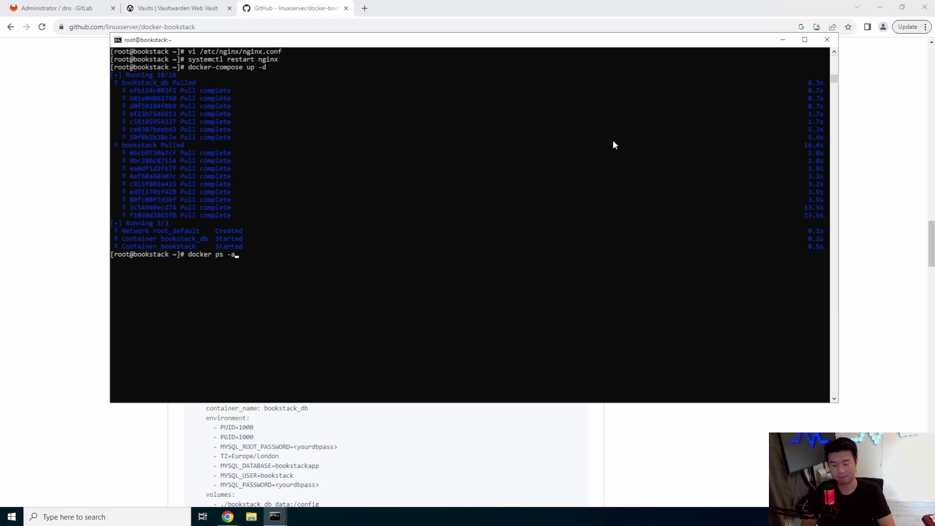
{"action": "key", "text": "Return"}
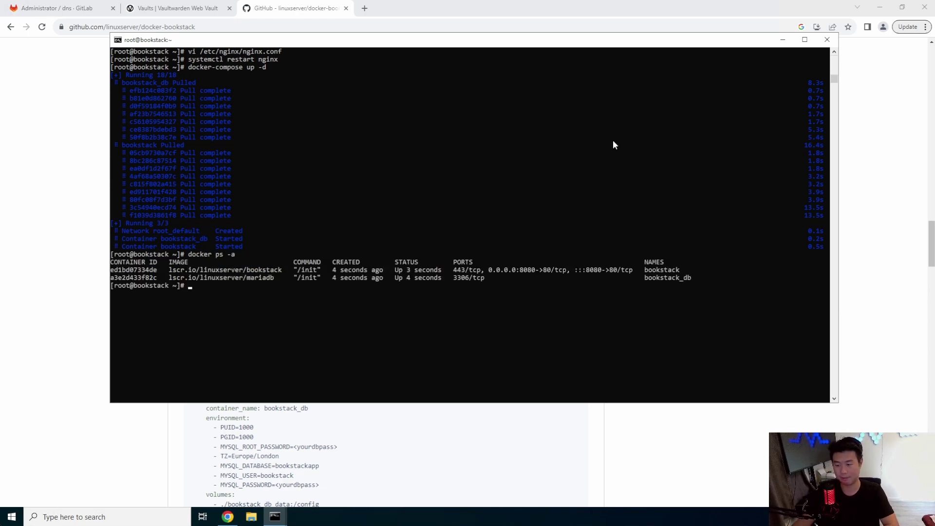
{"action": "left_click", "coordinate": [365, 8]}
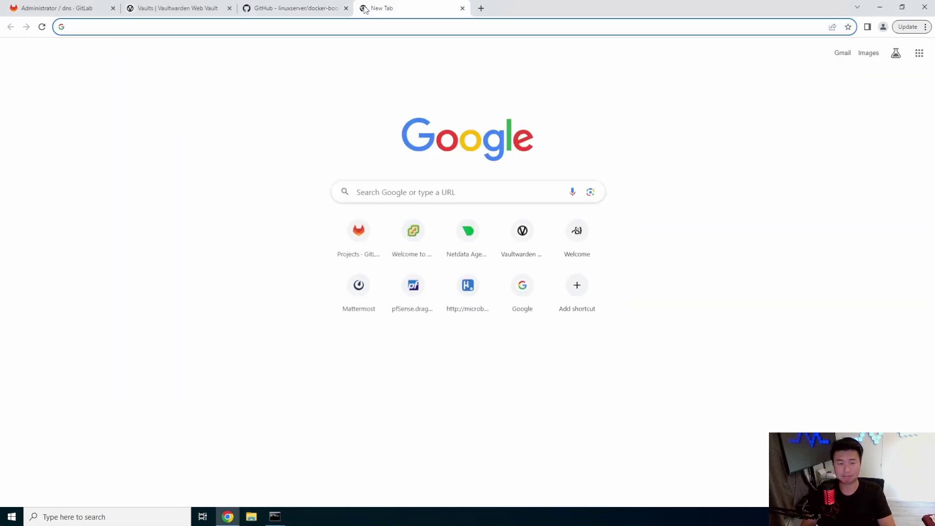
{"action": "type", "text": "https://"}
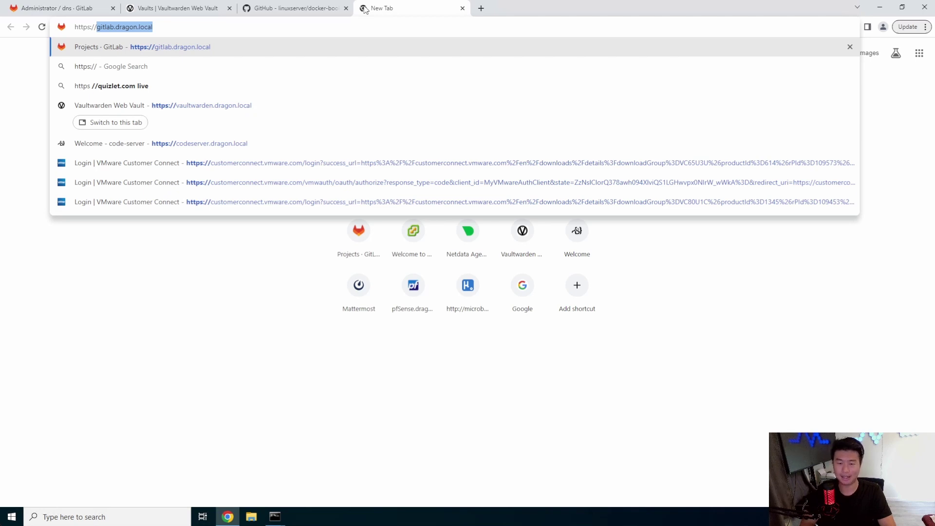
{"action": "type", "text": "boo"}
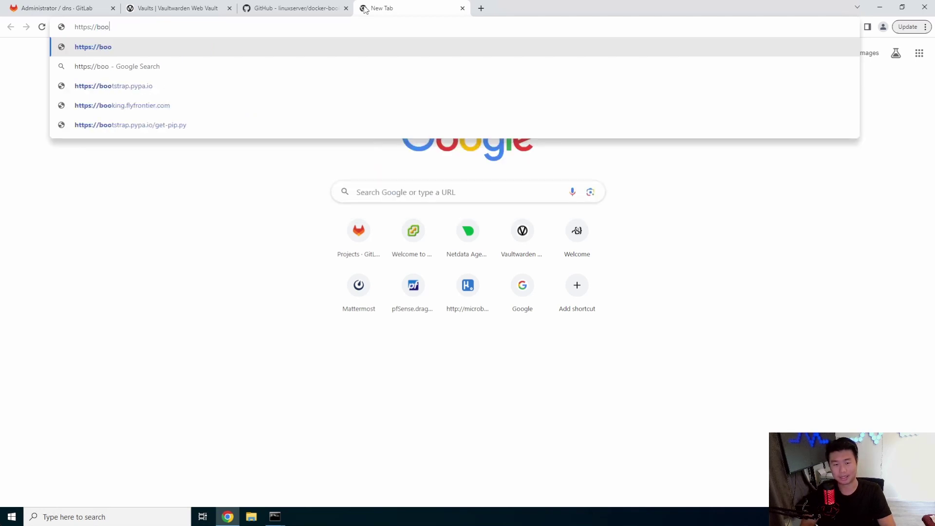
{"action": "type", "text": "kstack.dragon.local"}
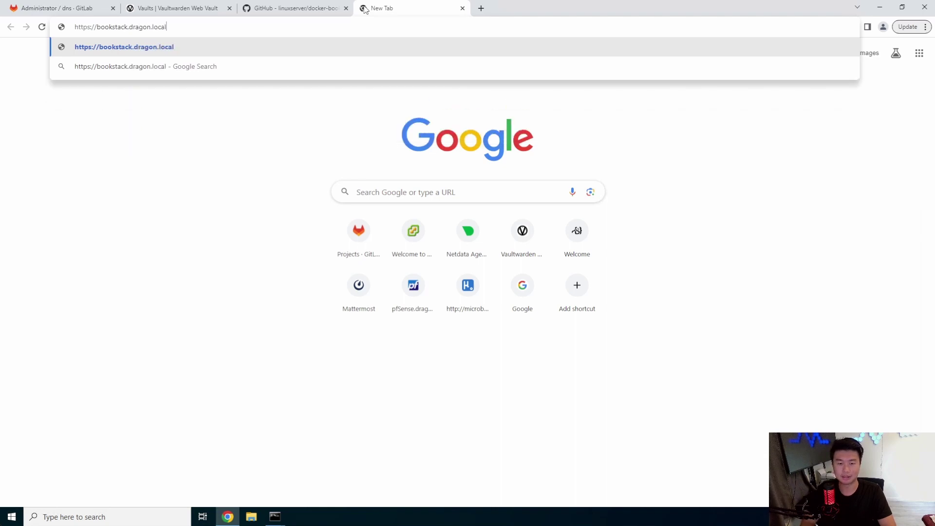
{"action": "key", "text": "Return"}
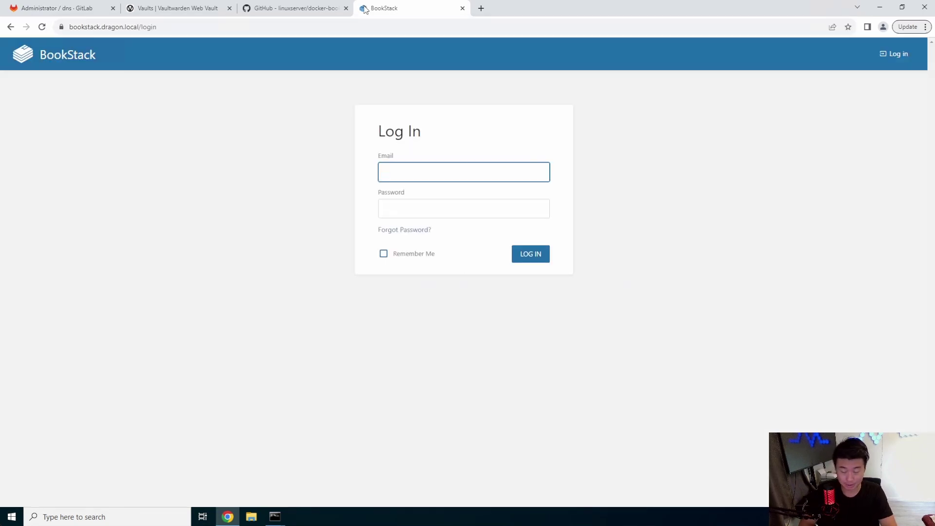
{"action": "type", "text": "admin@admin"}
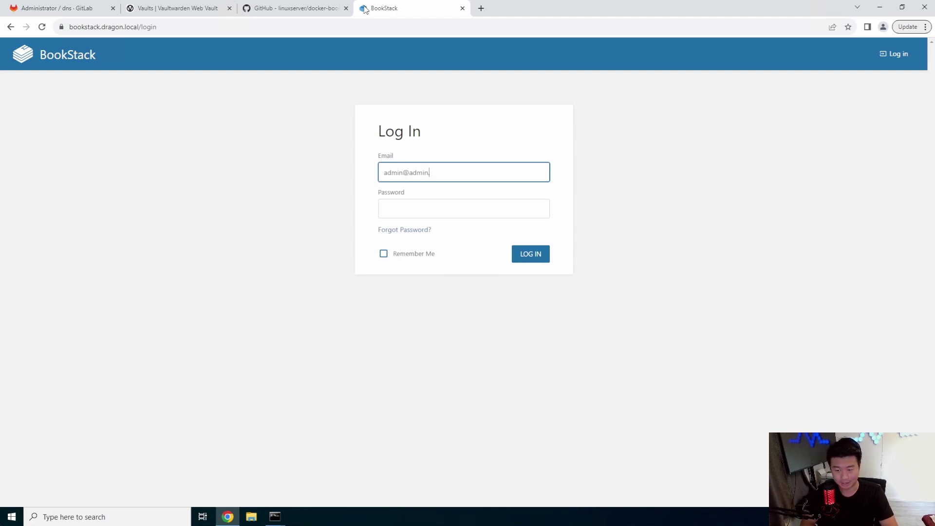
{"action": "type", "text": ".com"}
{"action": "key", "text": "Tab"}
{"action": "type", "text": "password"}
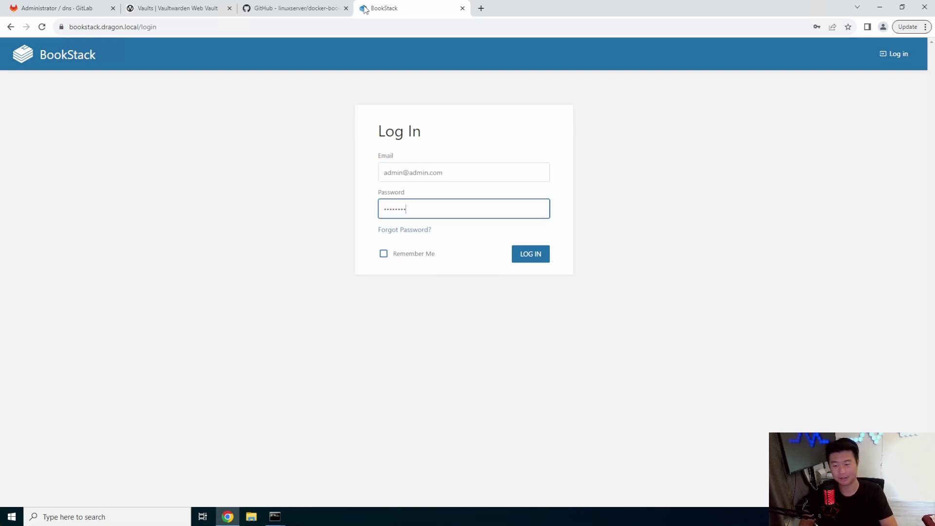
{"action": "key", "text": "Return"}
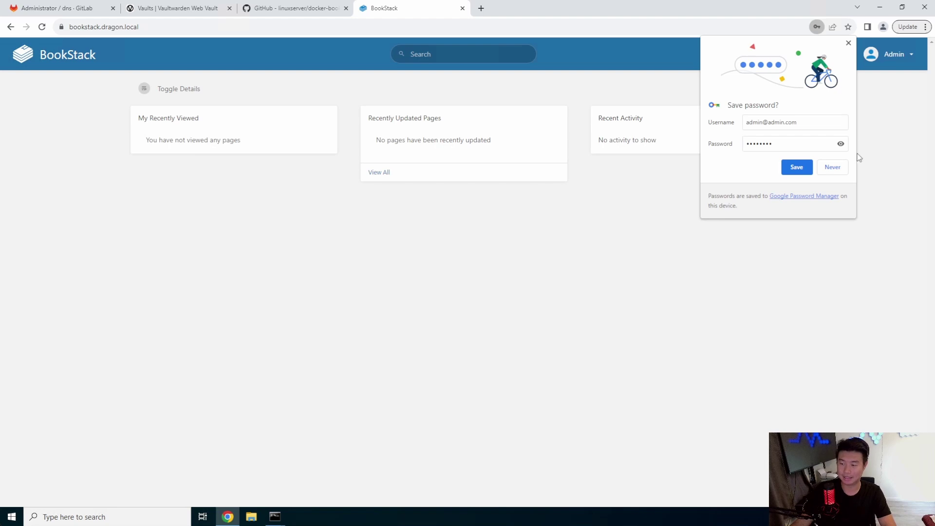
Decline saving the password, turn on Dark Mode, and go to Books.
{"action": "left_click", "coordinate": [834, 167]}
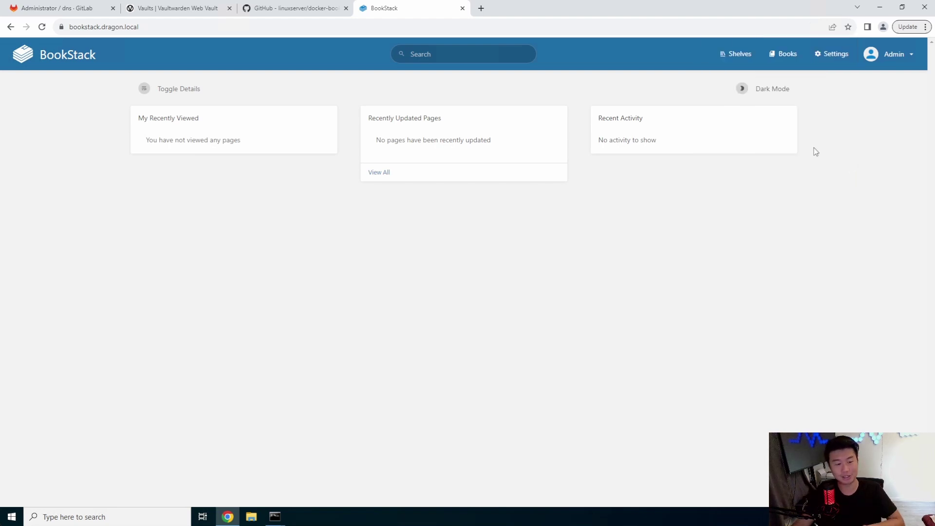
{"action": "left_click", "coordinate": [753, 93]}
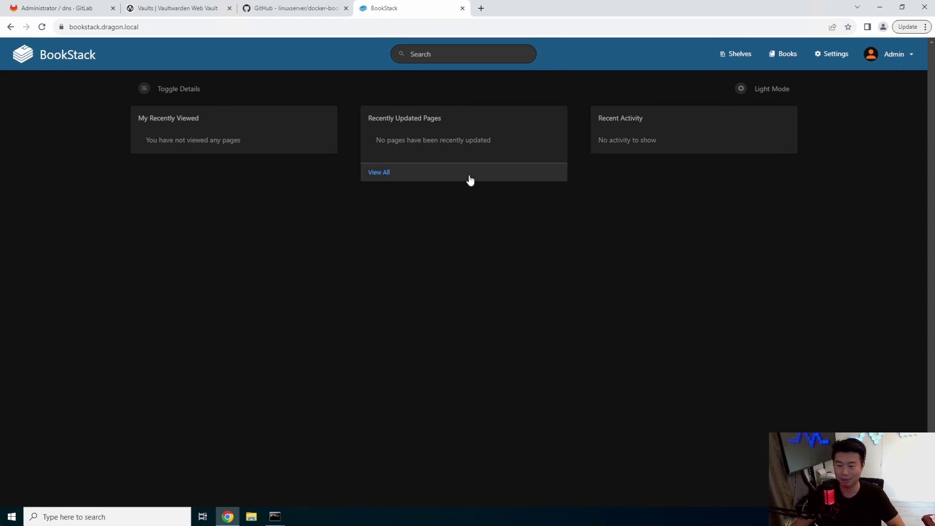
{"action": "left_click", "coordinate": [804, 60]}
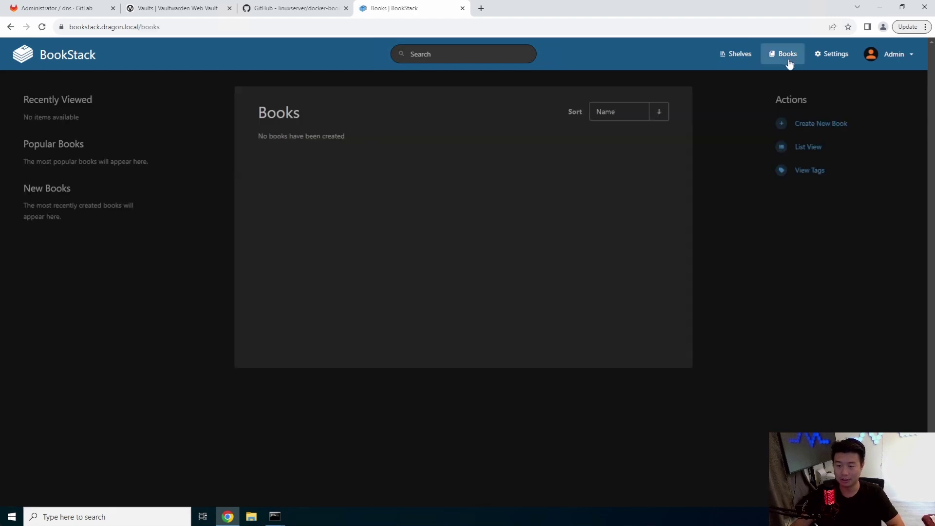
Create and save a new book named Homelab.
{"action": "left_click", "coordinate": [872, 125]}
{"action": "left_click", "coordinate": [451, 170]}
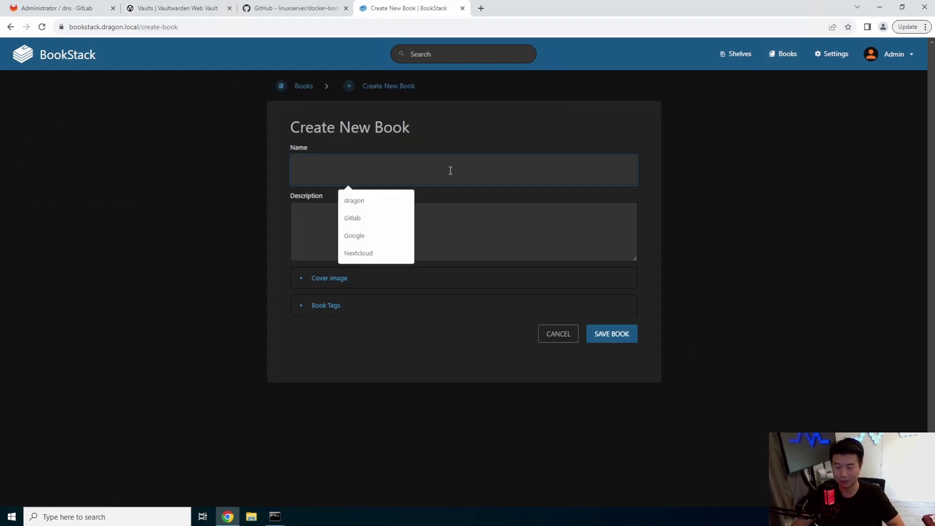
{"action": "type", "text": "Homelab"}
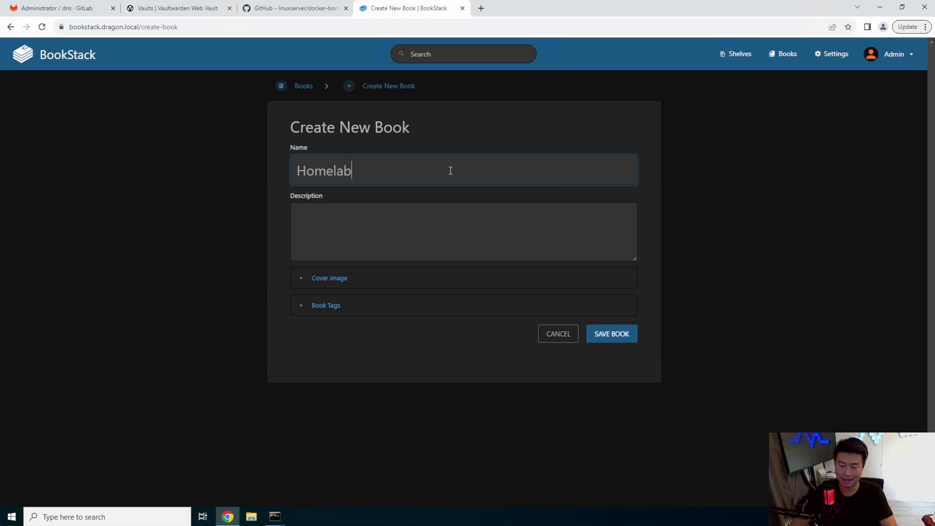
{"action": "left_click", "coordinate": [630, 337]}
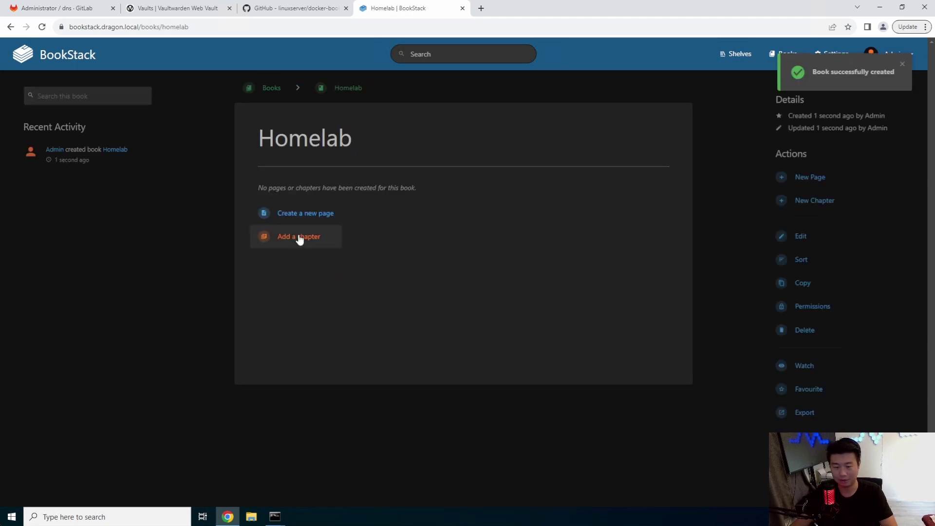
Add a page titled 'Homelab Part 1' whose body begins with 'Steps'.
{"action": "left_click", "coordinate": [316, 217]}
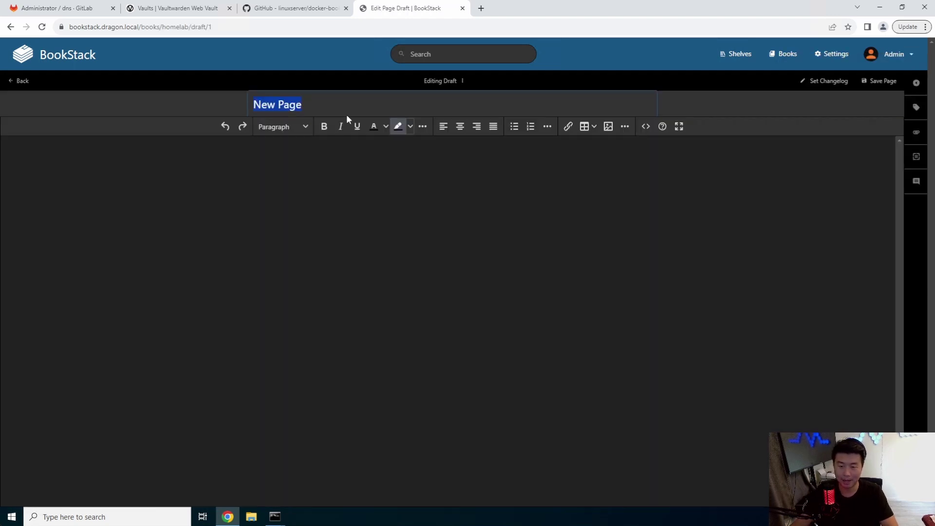
{"action": "left_click", "coordinate": [349, 111]}
{"action": "triple_click", "coordinate": [349, 111]}
{"action": "type", "text": "Homelab Part 1"}
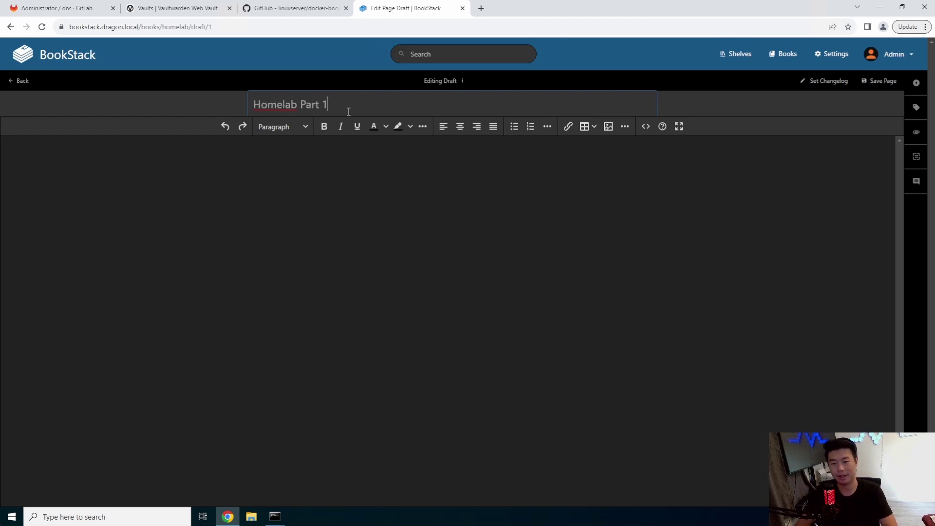
{"action": "left_click", "coordinate": [364, 195]}
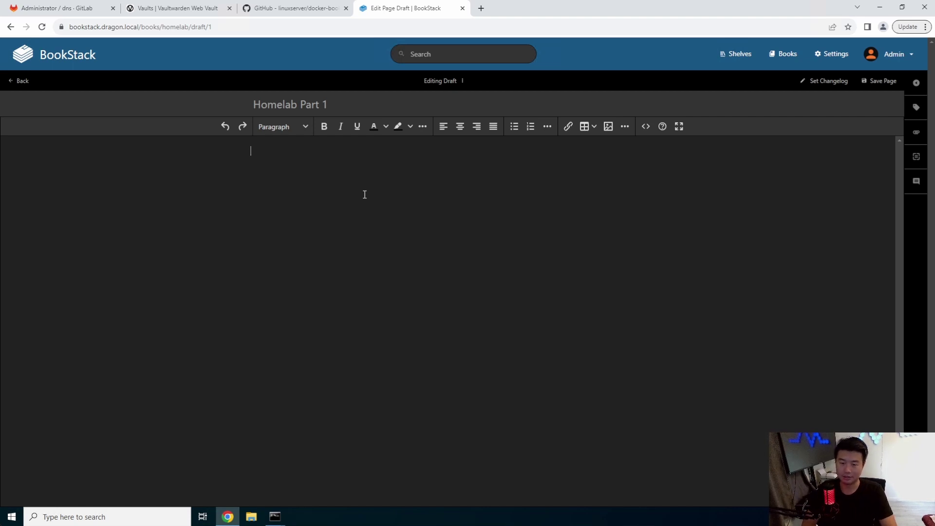
{"action": "type", "text": "Steps"}
{"action": "key", "text": "Return"}
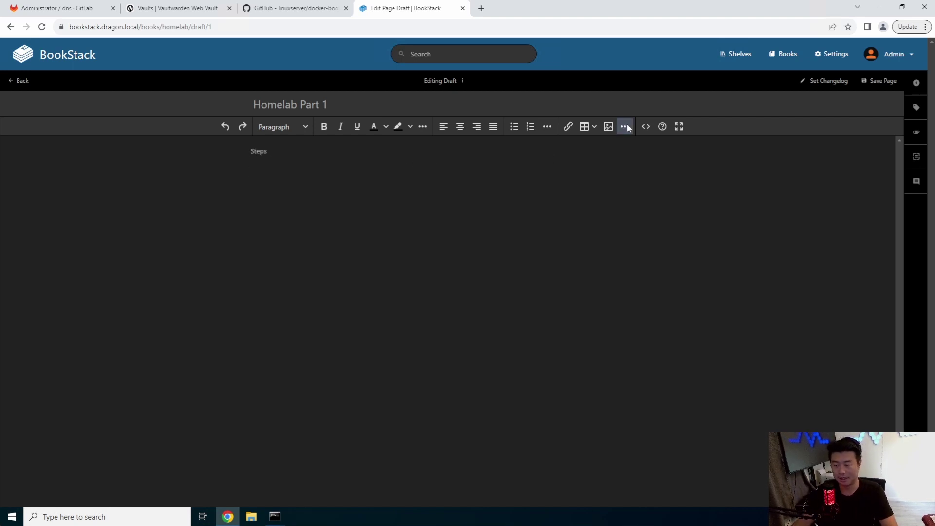
Try the table and link buttons, then show the editor's extra formatting options.
{"action": "left_click", "coordinate": [595, 129]}
{"action": "left_click", "coordinate": [568, 127]}
{"action": "left_click", "coordinate": [566, 127]}
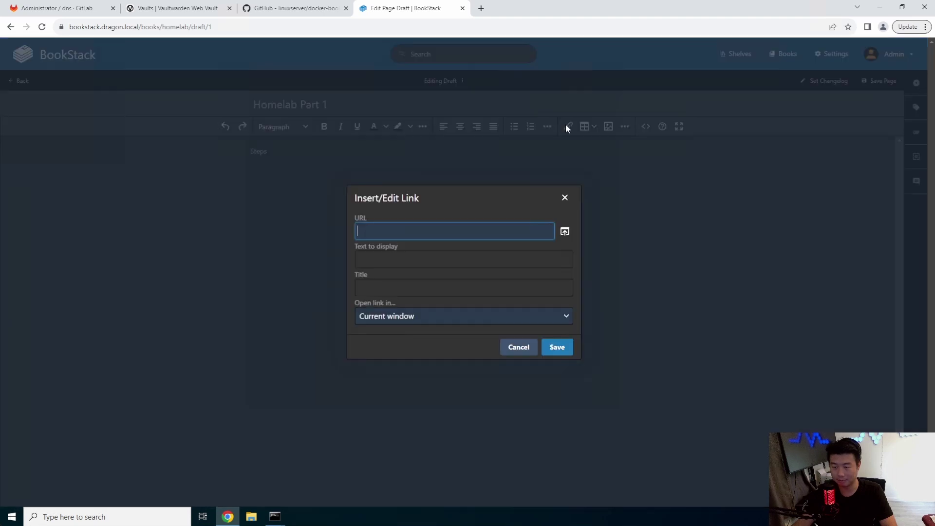
{"action": "key", "text": "Escape"}
{"action": "left_click", "coordinate": [625, 127]}
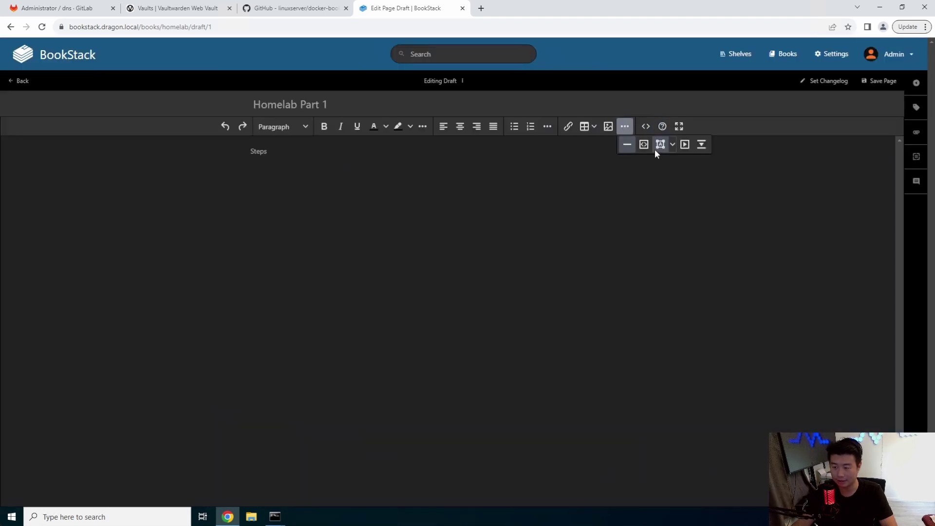
Insert a Bash code block containing the pasted Docker install commands.
{"action": "left_click", "coordinate": [644, 144]}
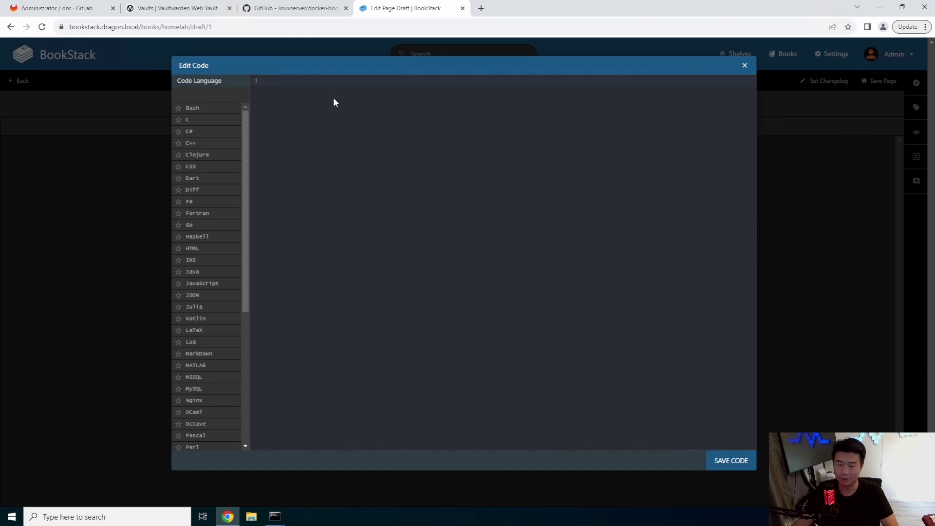
{"action": "type", "text": "yum config-manager --add-repo https://download.docker.com/linux/centos/docker-ce.repo yum -y install docker-ce systemctl enable docker systemctl start docker"}
{"action": "left_click", "coordinate": [194, 107]}
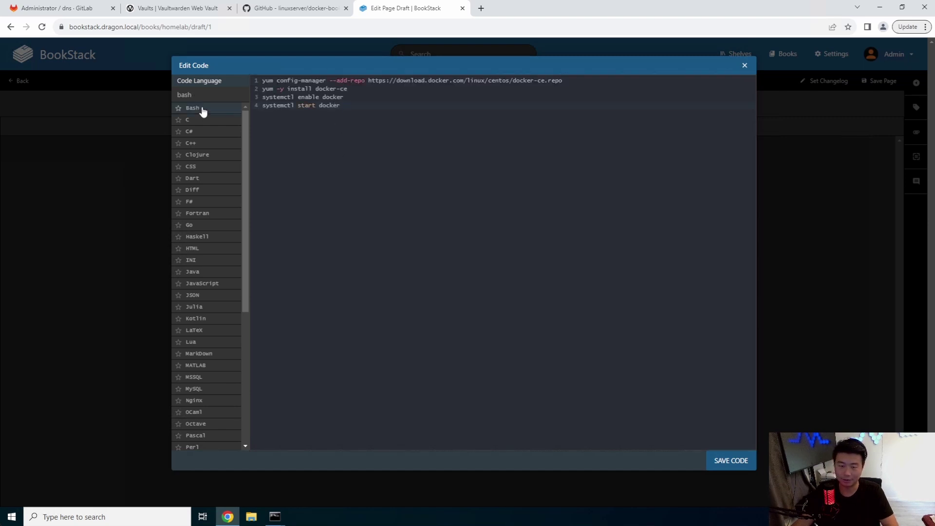
{"action": "left_click", "coordinate": [743, 465]}
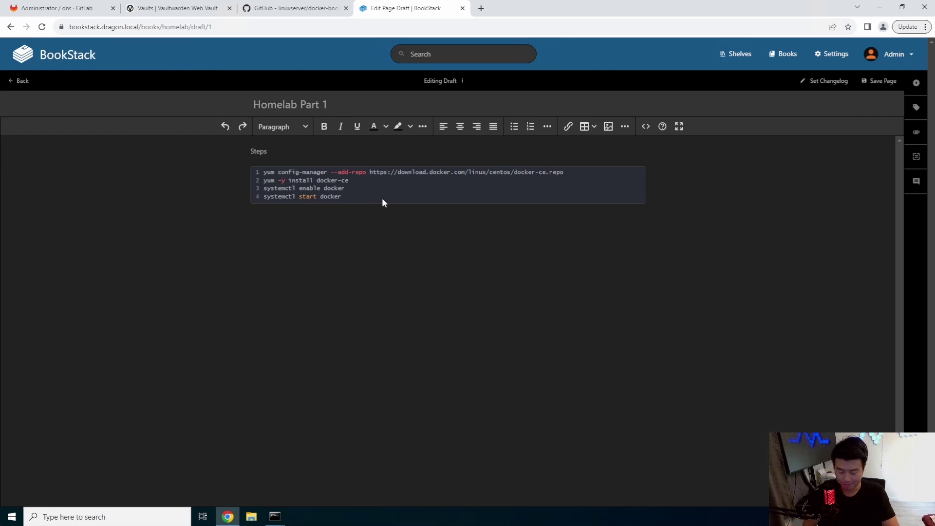
Launch Snipping Tool from Windows search.
{"action": "left_click", "coordinate": [12, 516]}
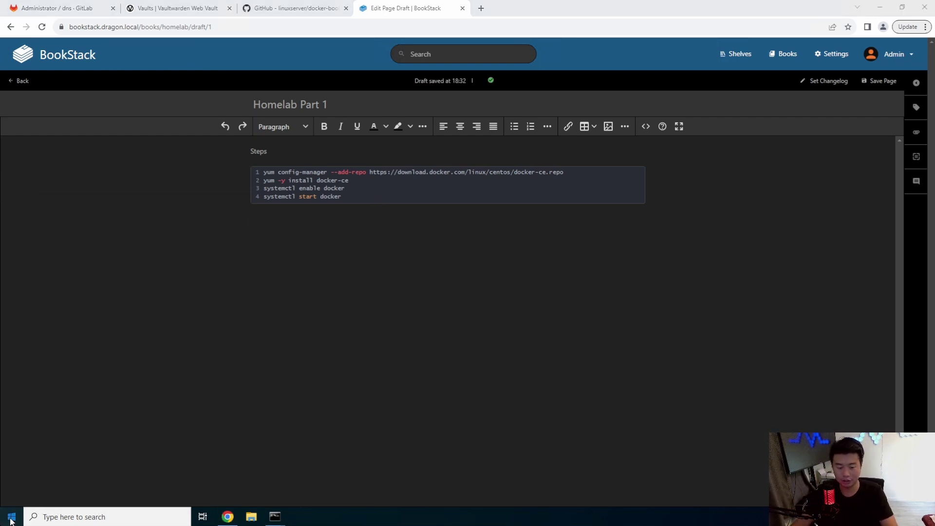
{"action": "type", "text": "snip"}
{"action": "key", "text": "Return"}
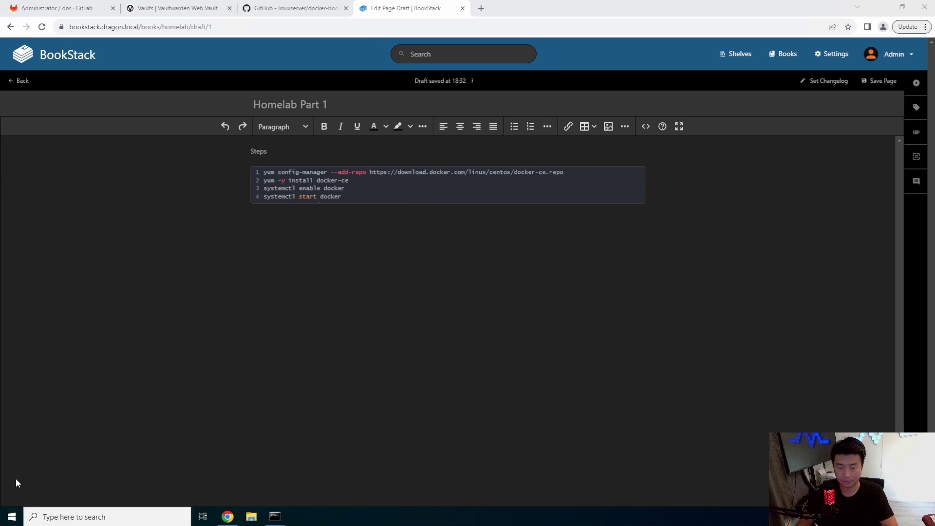
Snip the code block, paste the screenshot beneath it, and save the Homelab Part 1 page.
{"action": "left_click", "coordinate": [413, 117]}
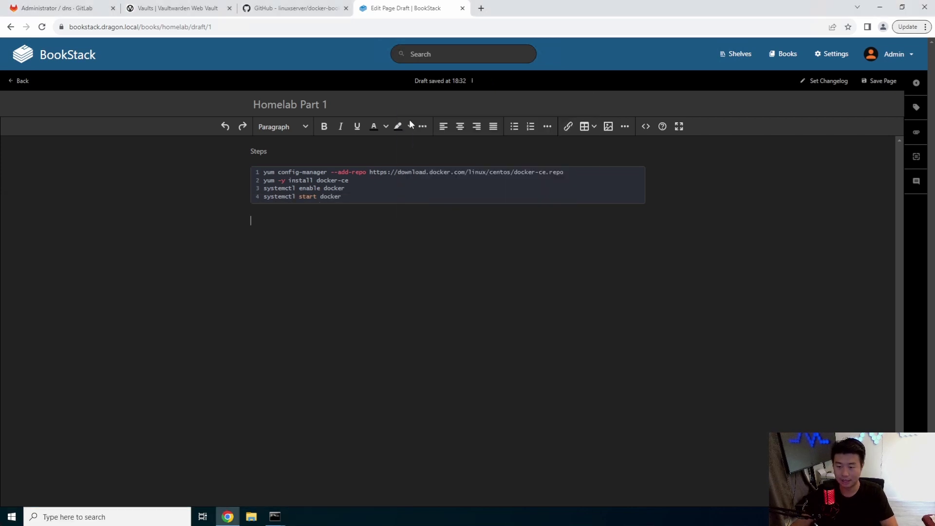
{"action": "left_click_drag", "start_coordinate": [180, 148], "coordinate": [620, 313]}
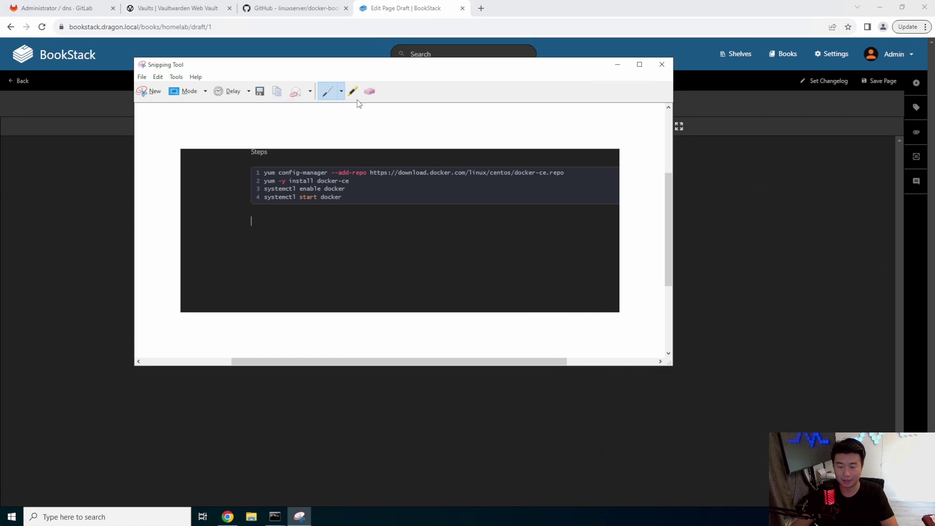
{"action": "left_click", "coordinate": [780, 217]}
{"action": "key", "text": "ctrl+v"}
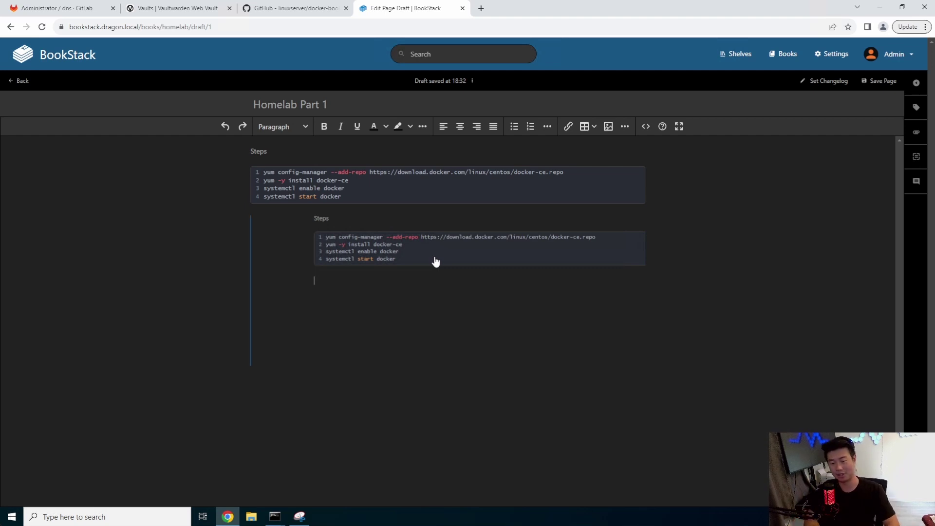
{"action": "left_click", "coordinate": [872, 87]}
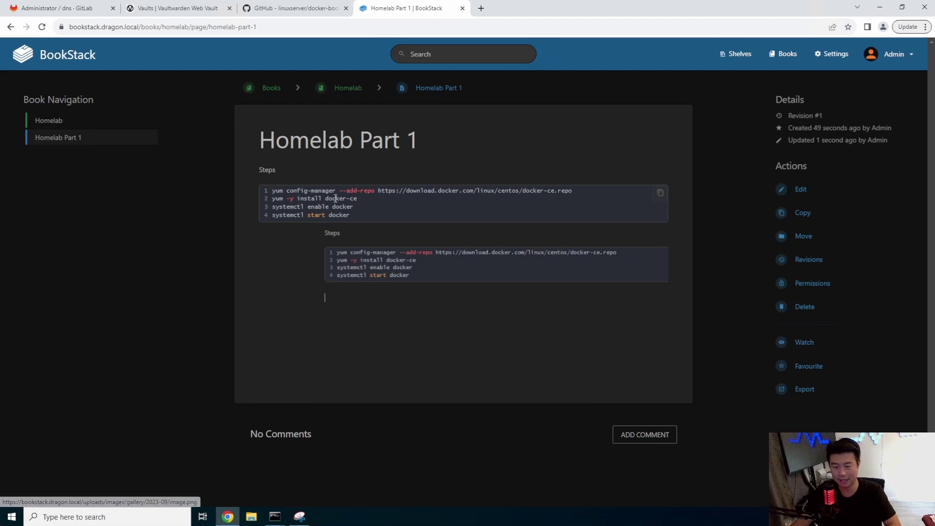
{"action": "left_click_drag", "start_coordinate": [353, 206], "coordinate": [235, 169]}
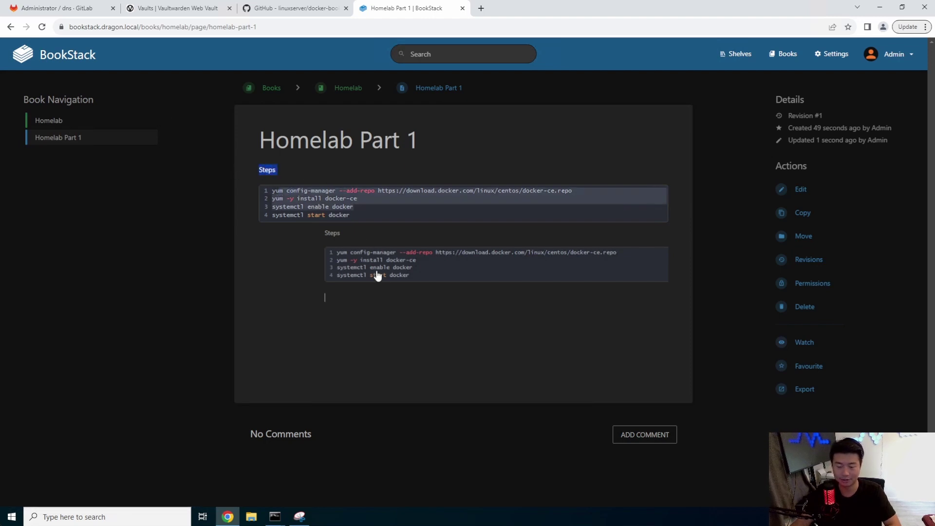
{"action": "left_click", "coordinate": [352, 254]}
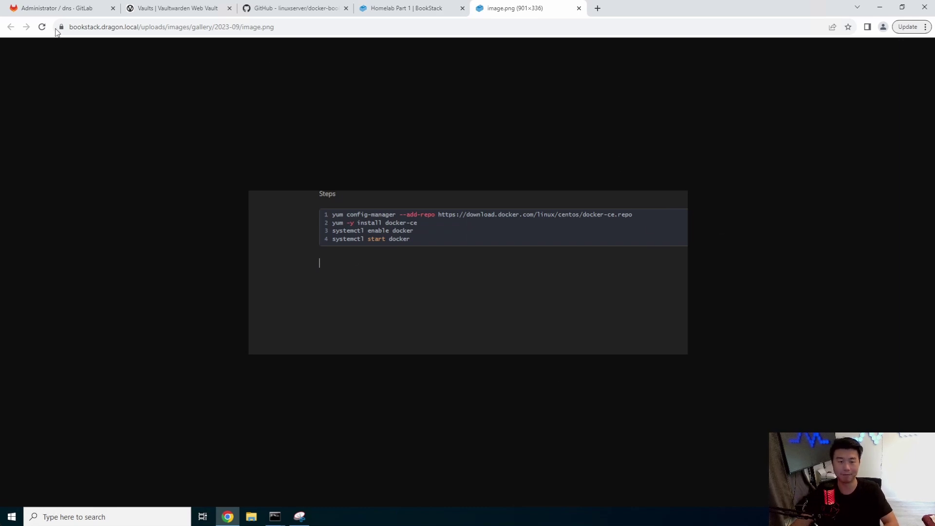
{"action": "left_click", "coordinate": [579, 8]}
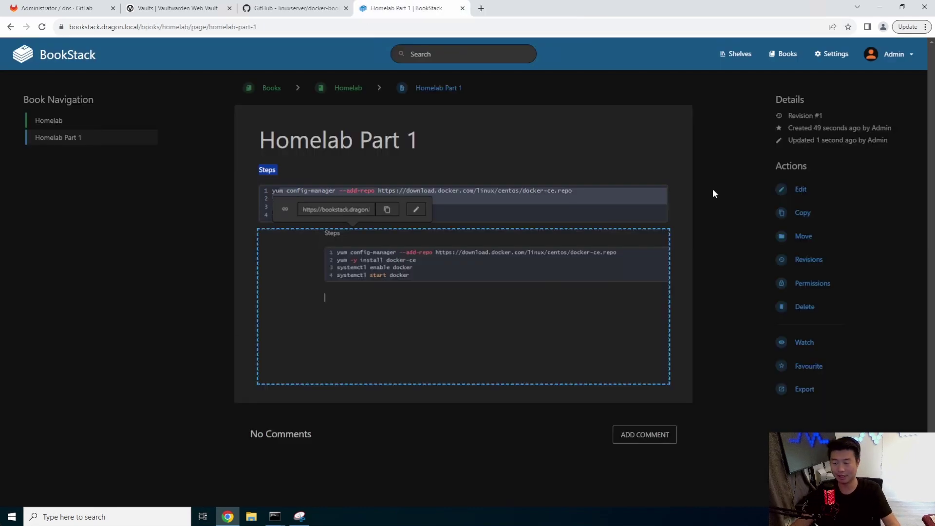